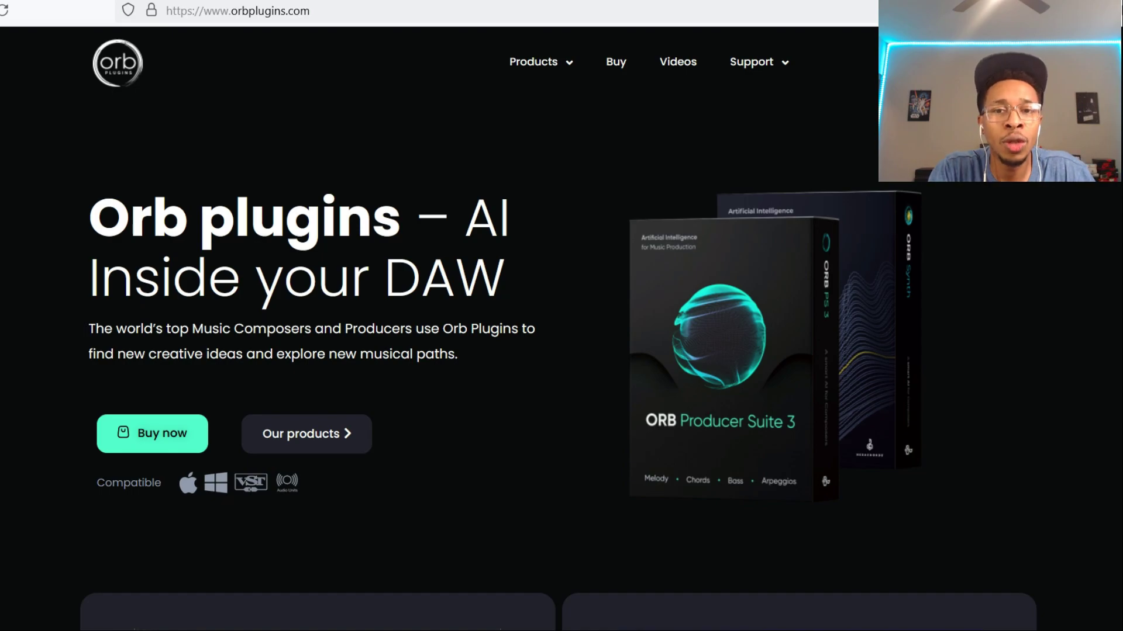
Look through the Orb Plugins home page, covering the Orb Producer 3.0 and Orb Synth product sections.
scroll(694, 346, "down", 3)
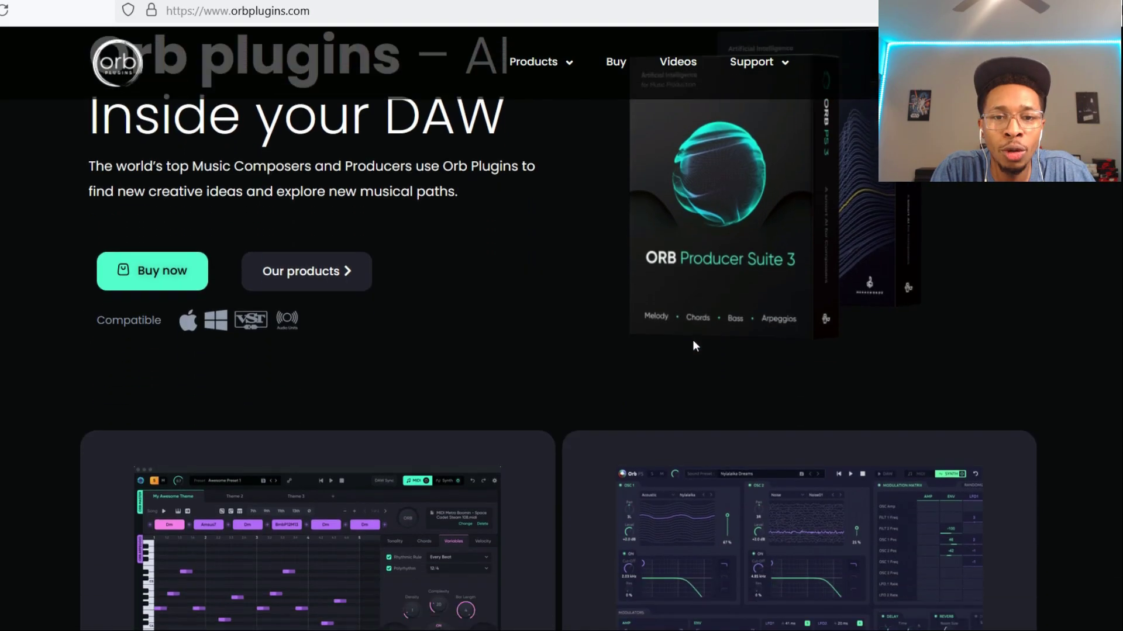
scroll(695, 346, "down", 7)
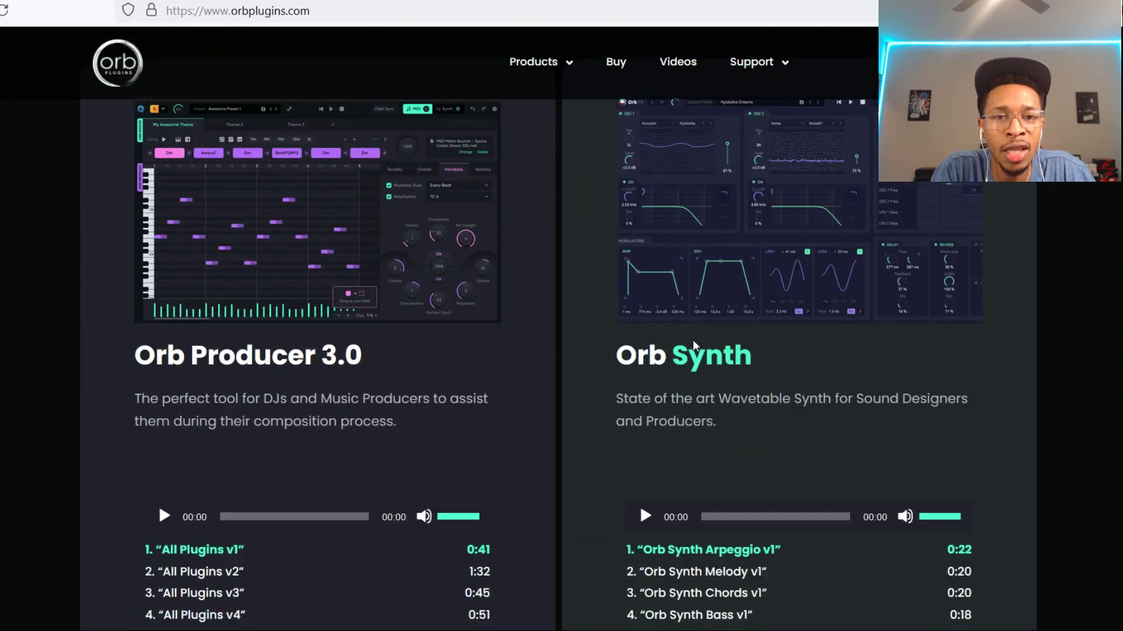
scroll(694, 345, "down", 6)
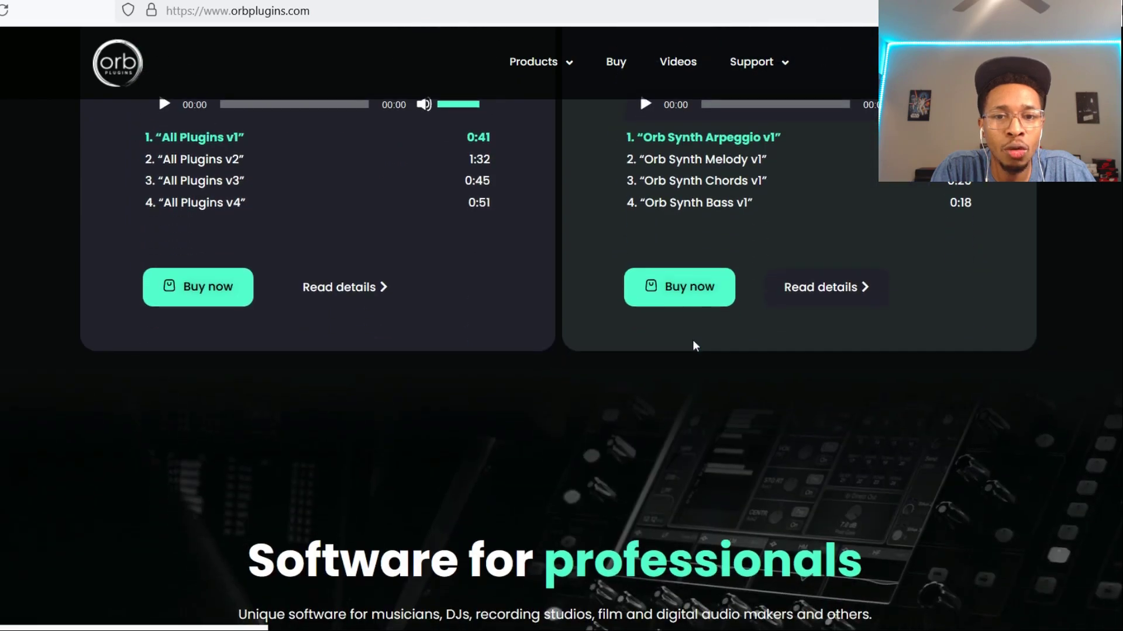
scroll(695, 347, "up", 5)
scroll(694, 346, "up", 5)
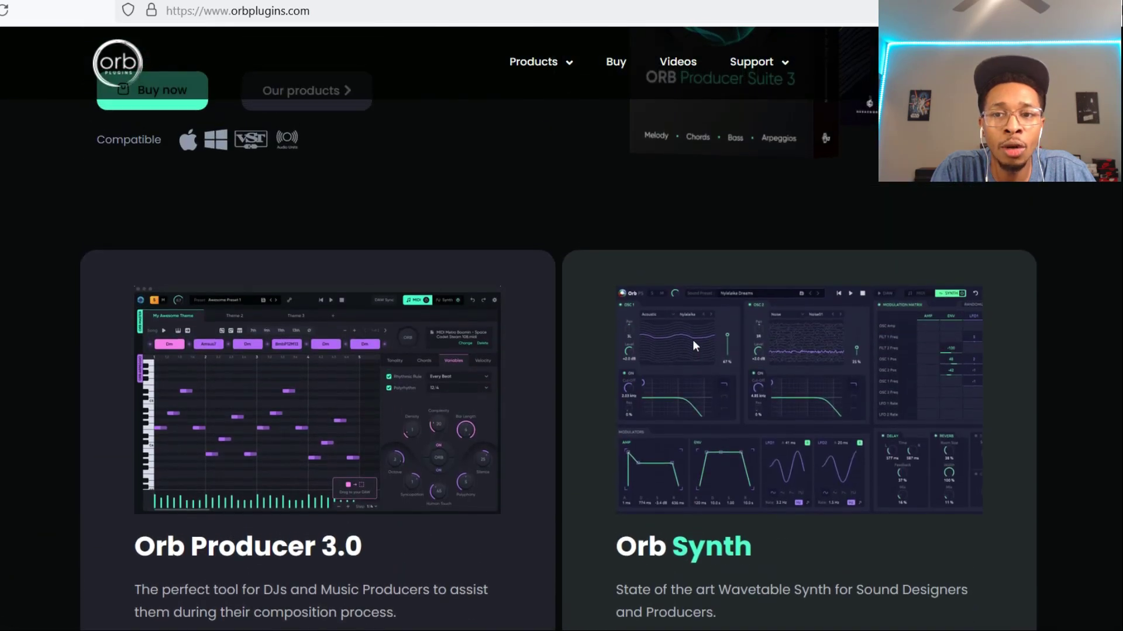
scroll(693, 342, "up", 1)
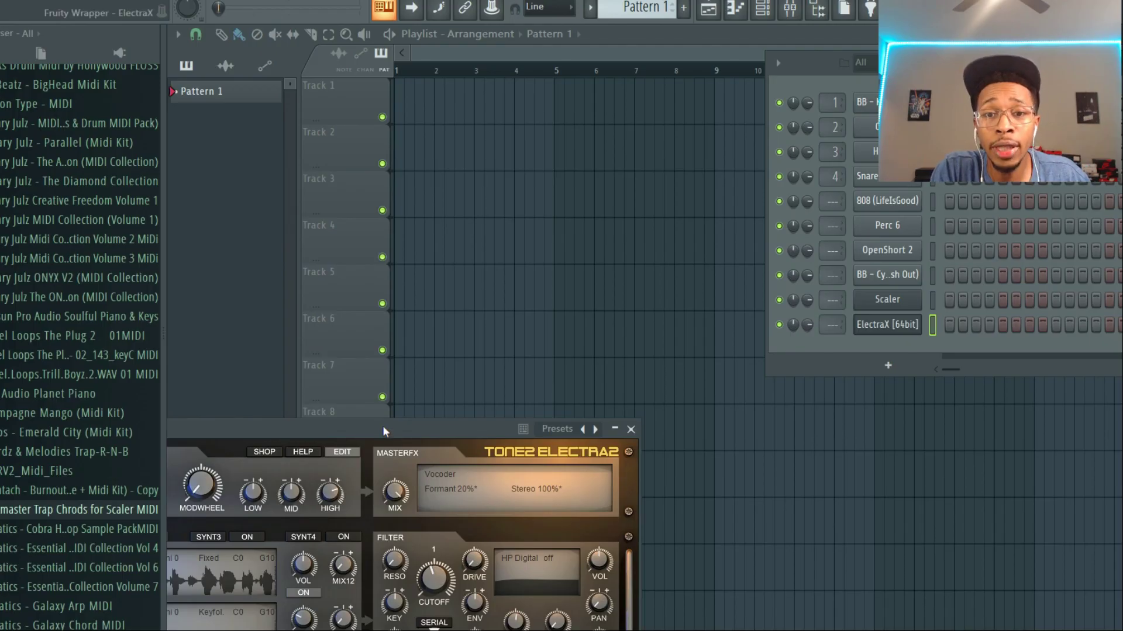
Switch to FL Studio and add an Orb Chords [64bit] instrument channel, positioning its plugin window so the whole chord editor is in view.
left_click_drag(383, 425, 382, 423)
mouse_move(455, 419)
left_mouse_down()
mouse_move(538, 397)
mouse_move(463, 426)
left_mouse_up()
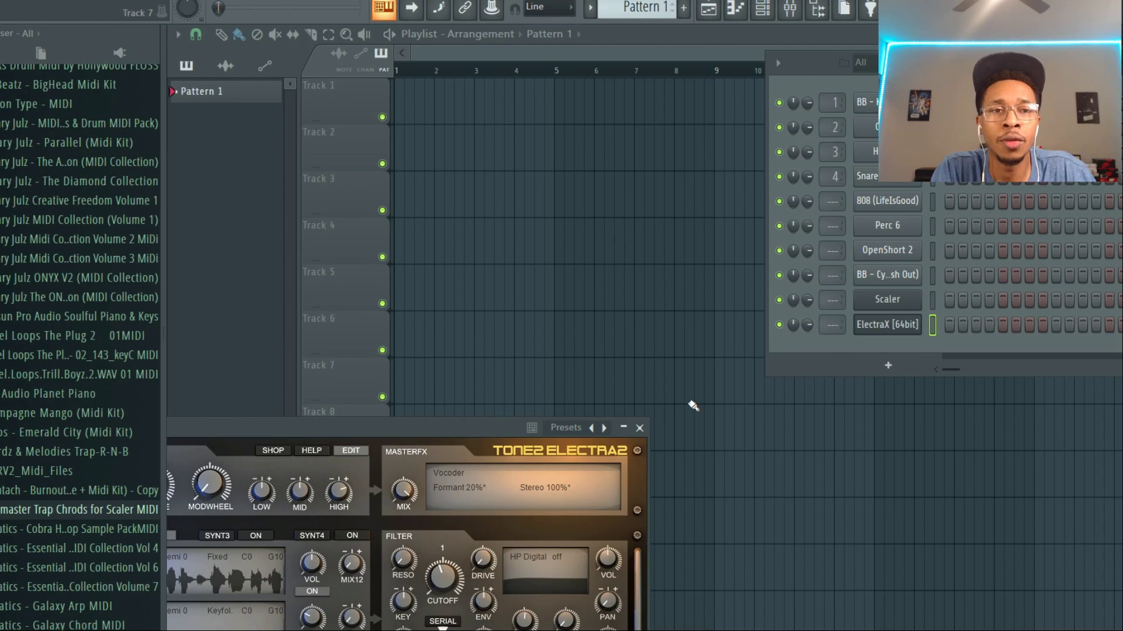
left_click(895, 369)
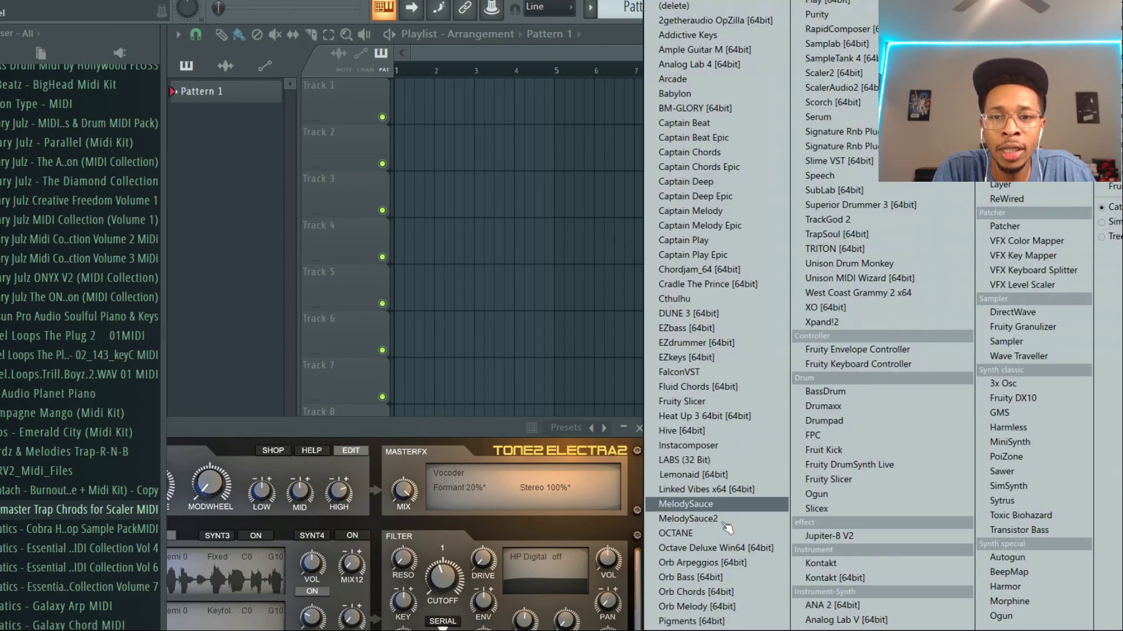
left_click(696, 591)
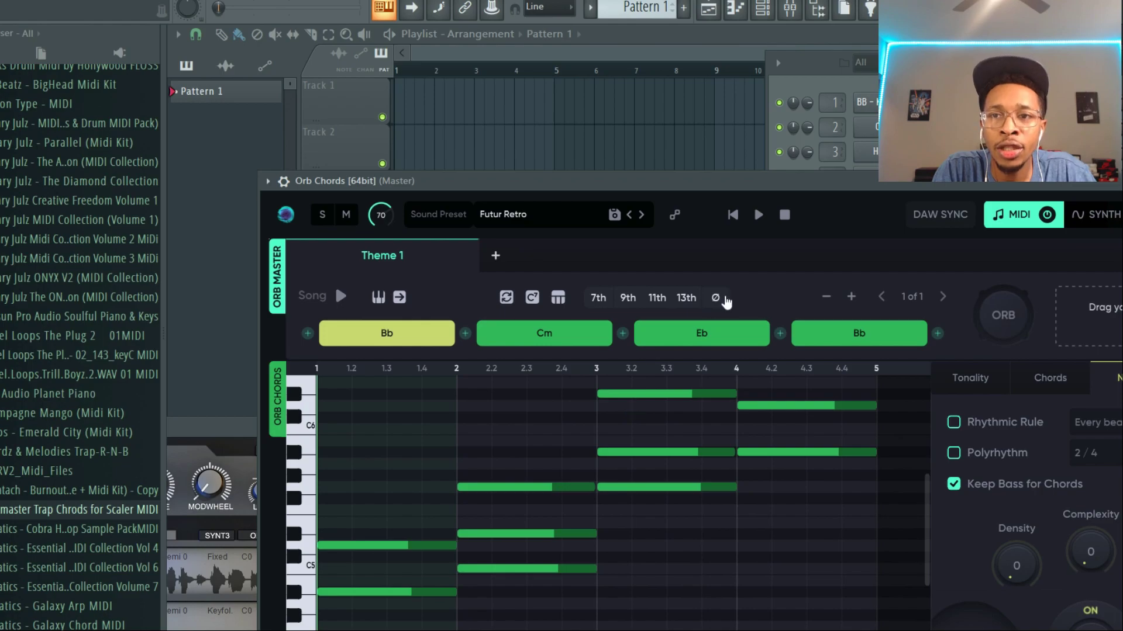
left_click_drag(829, 185, 740, 38)
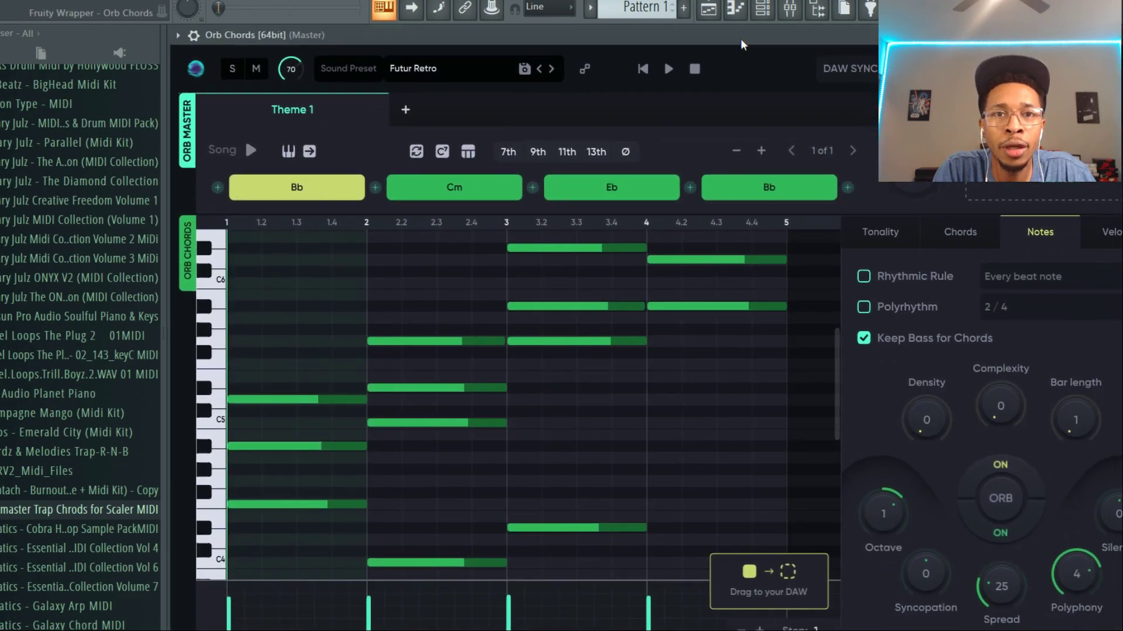
Load the Far Lands sound preset from the Pads category in Orb Chords and return to the chord editor.
left_click(438, 71)
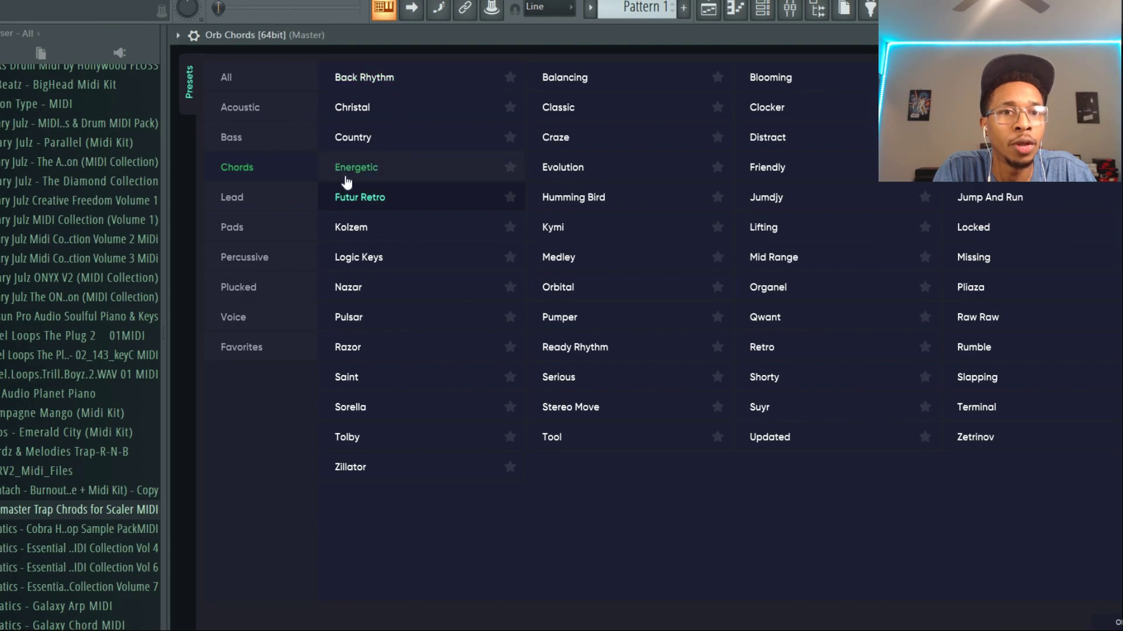
left_click(264, 233)
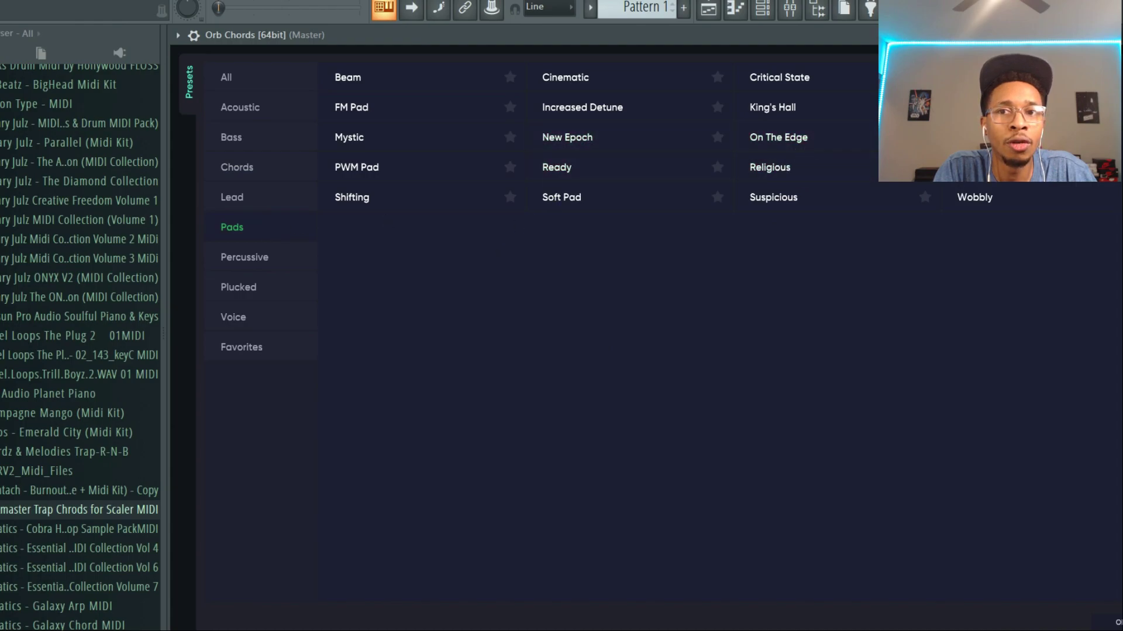
left_click(974, 77)
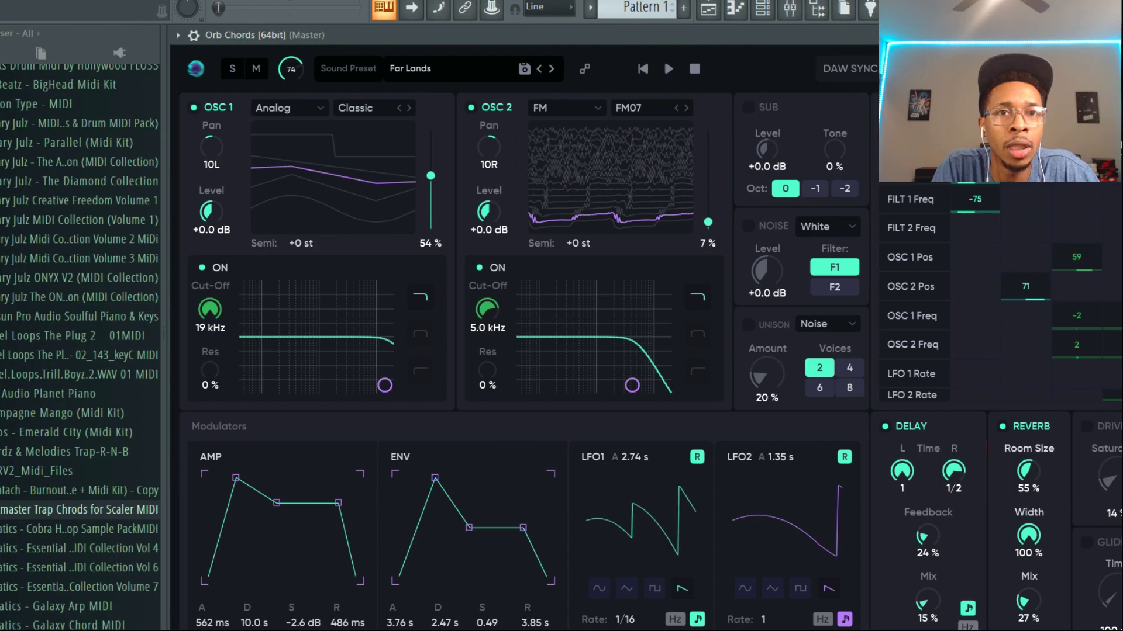
left_click(581, 352)
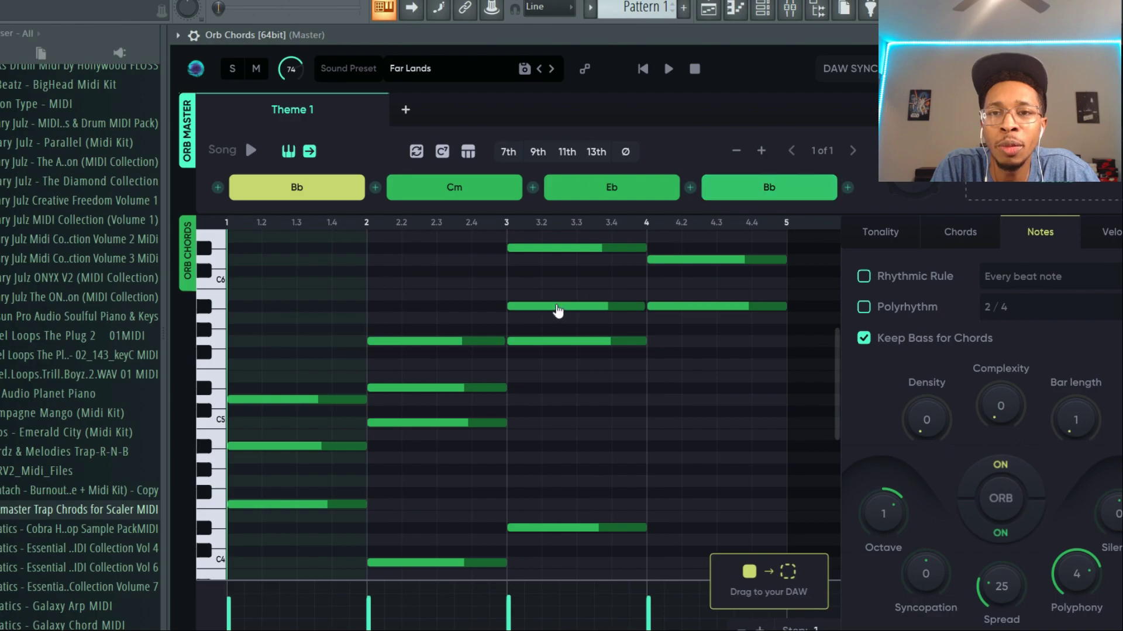
Audition each of the four chords in the default Theme 1 progression in order.
left_click(298, 188)
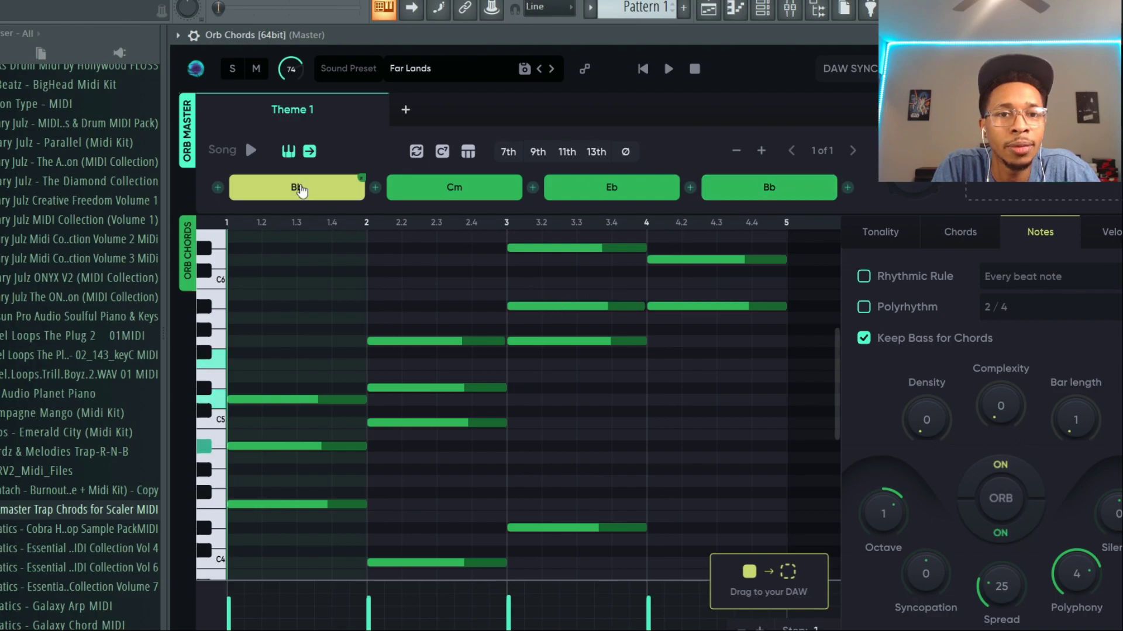
left_click(451, 189)
left_click(608, 190)
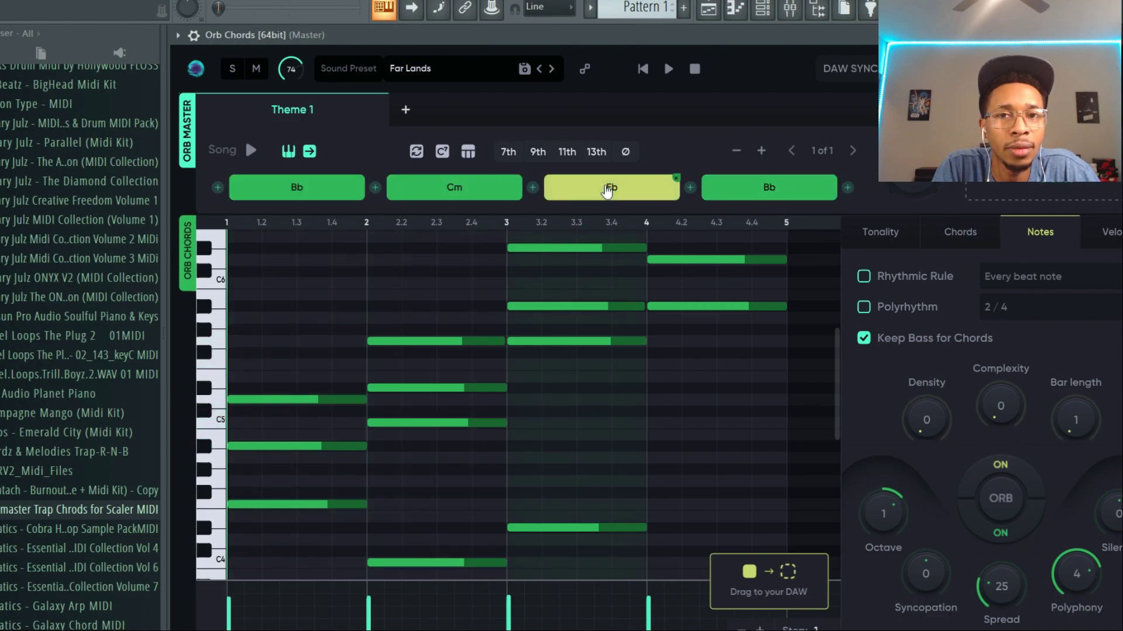
left_click(754, 190)
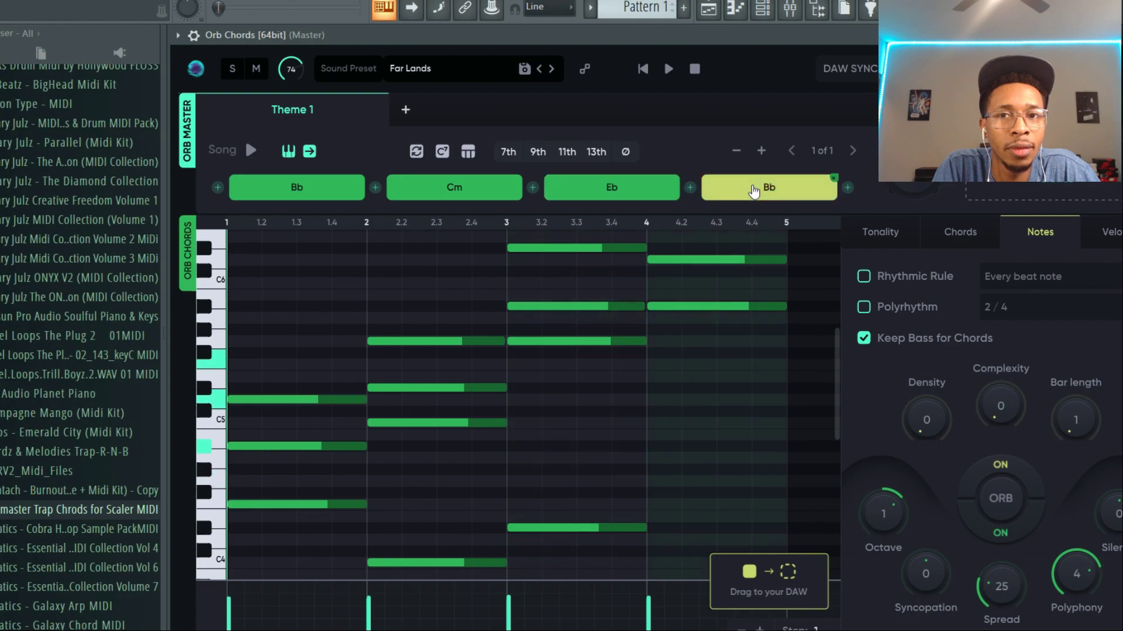
left_click(792, 188)
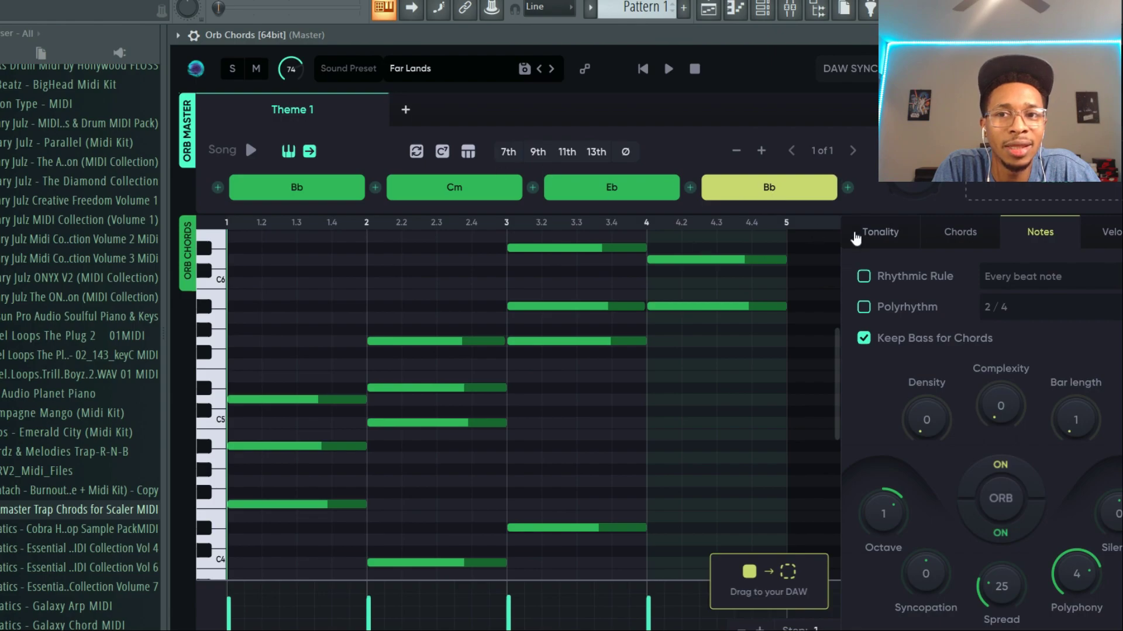
Try Bb minor, G minor, F minor and D diminished as the fourth chord of the progression.
left_click(962, 238)
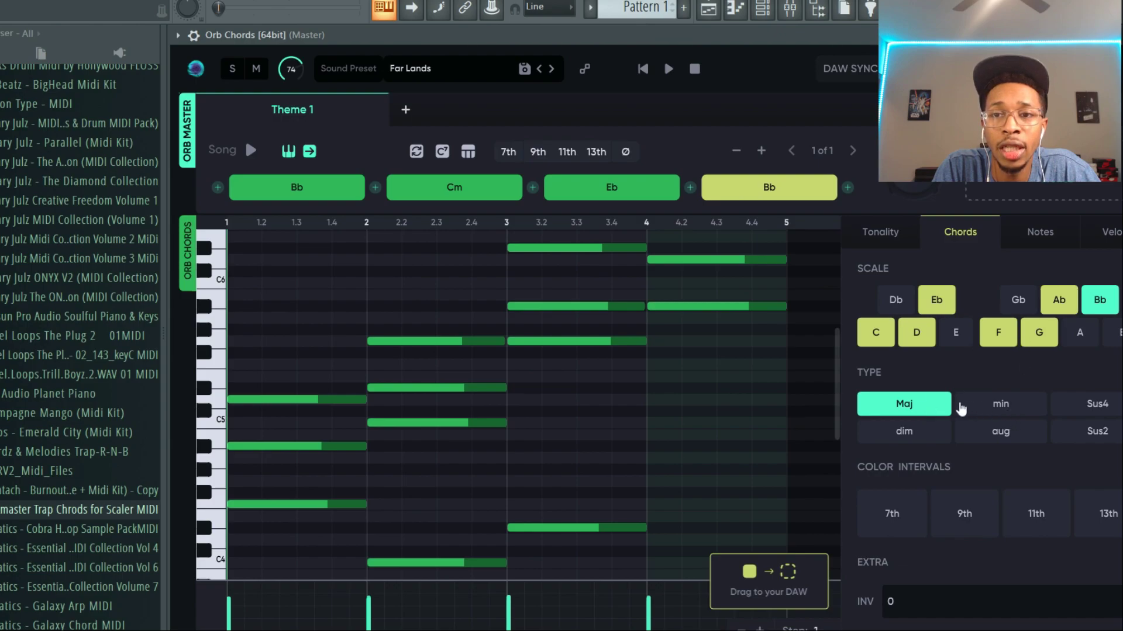
left_click(1000, 410)
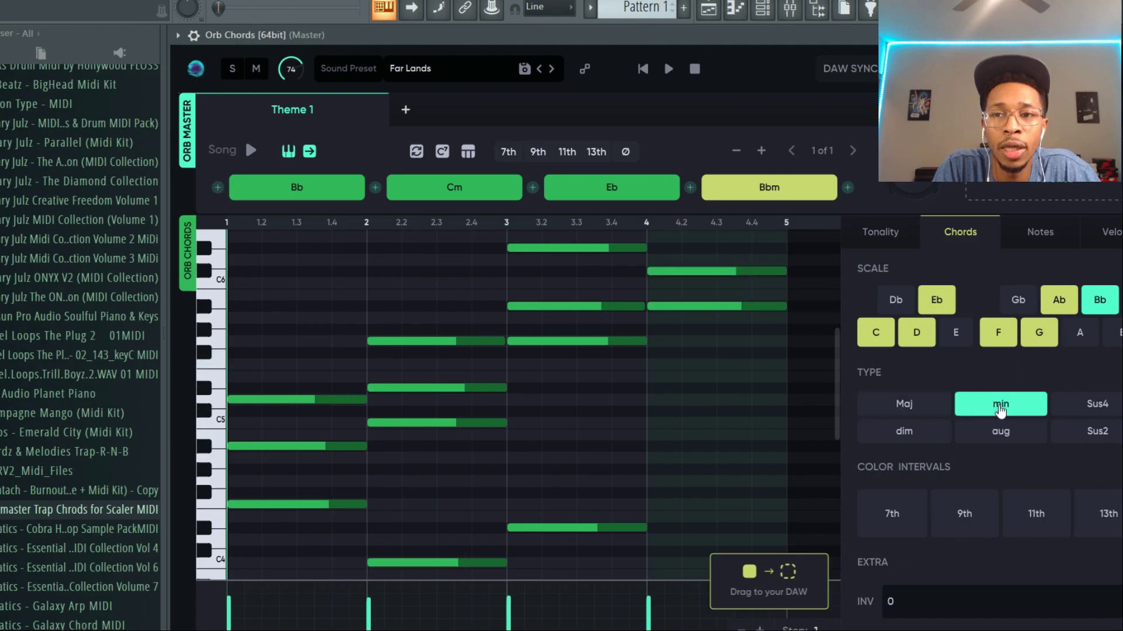
left_click(1040, 331)
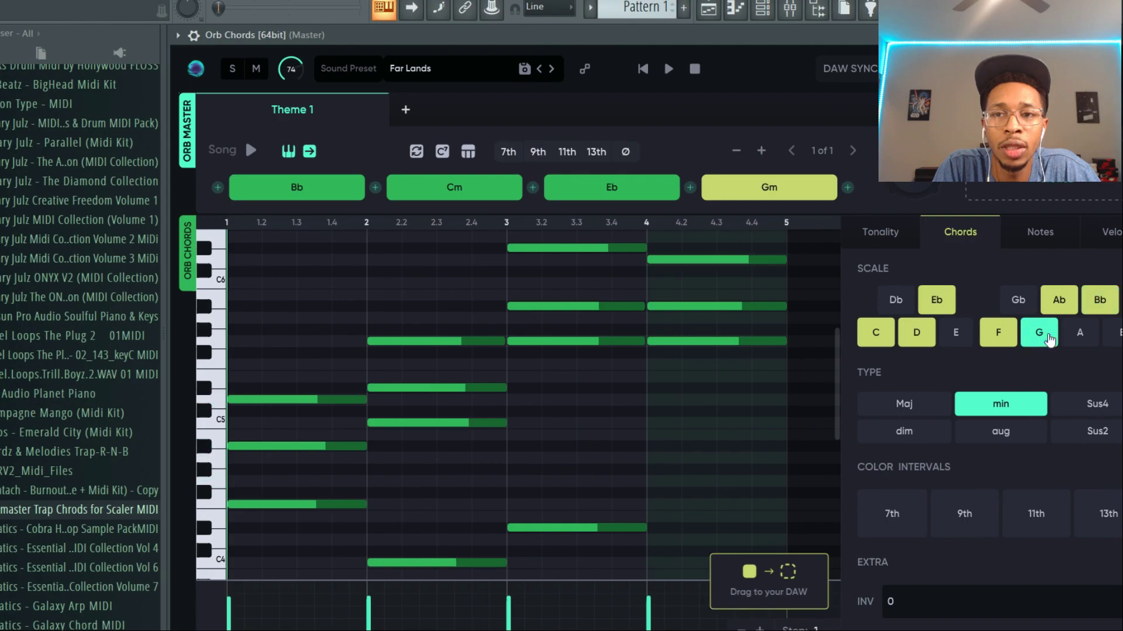
left_click(995, 331)
left_click(916, 332)
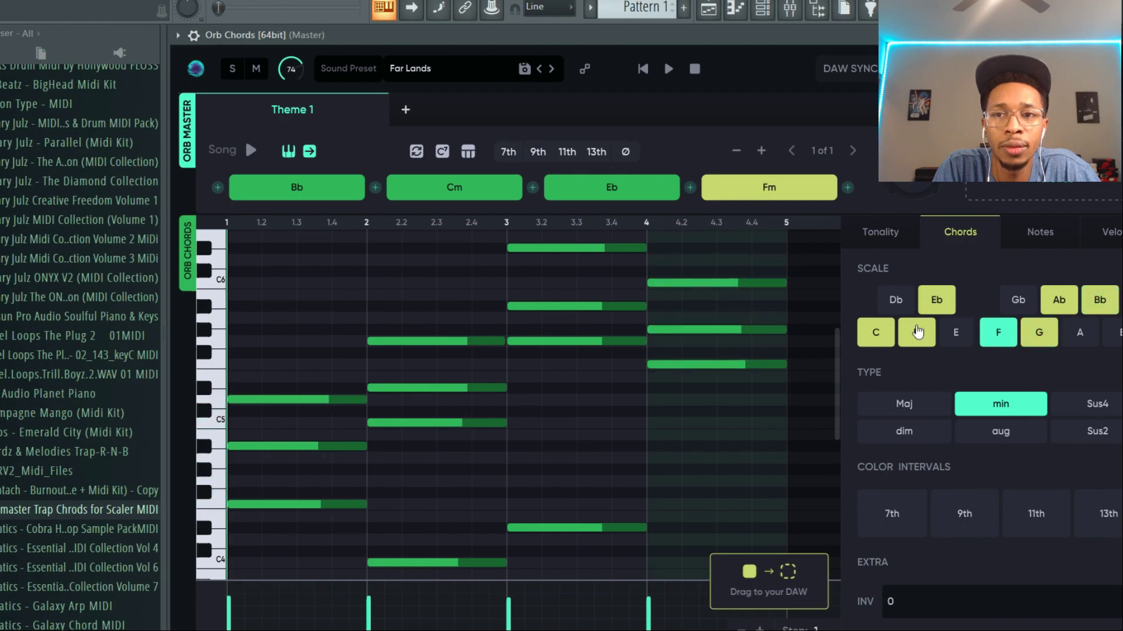
Audition the first three chords of the progression, Bb, Cm and Eb, in order.
left_click(338, 184)
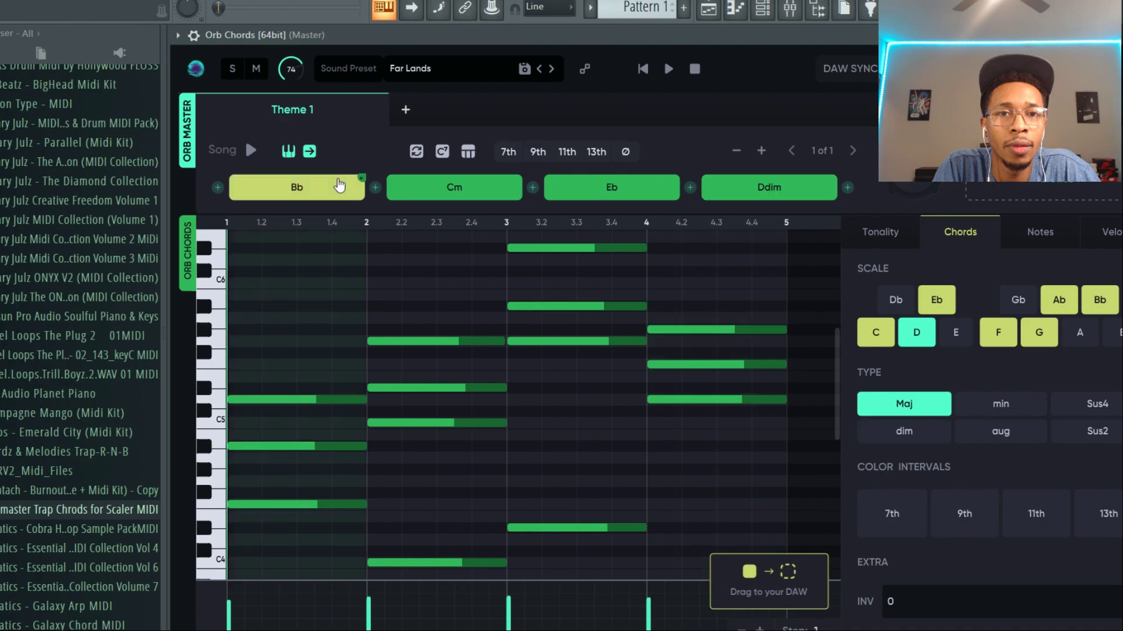
left_click(427, 189)
left_click(603, 186)
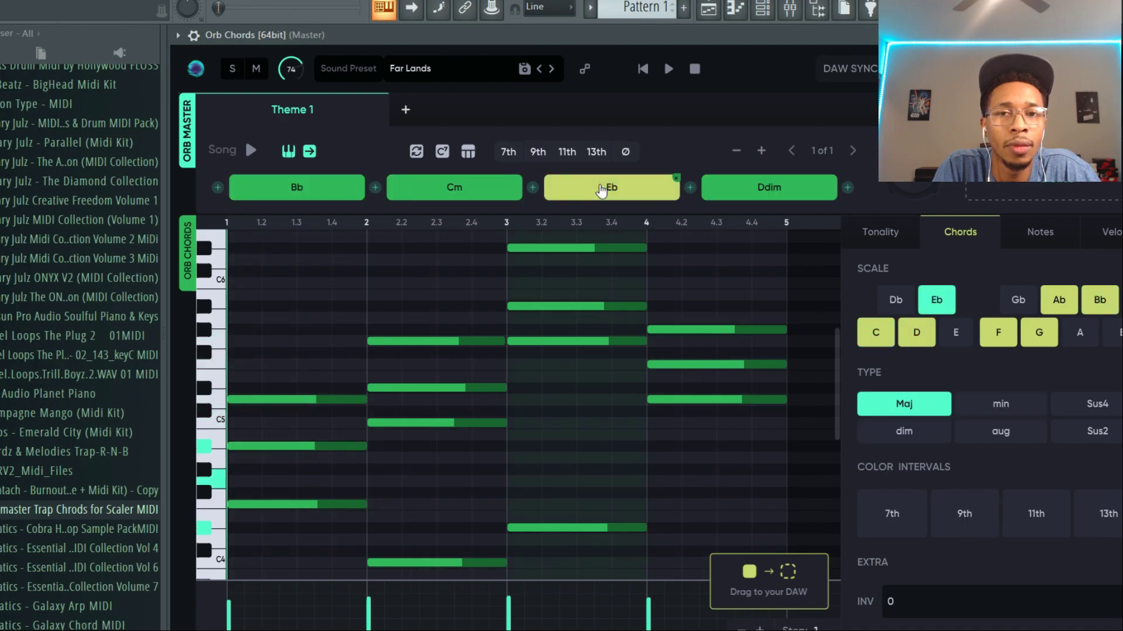
Change the fourth chord to Eb major and add a 9th color interval to it.
left_click(769, 188)
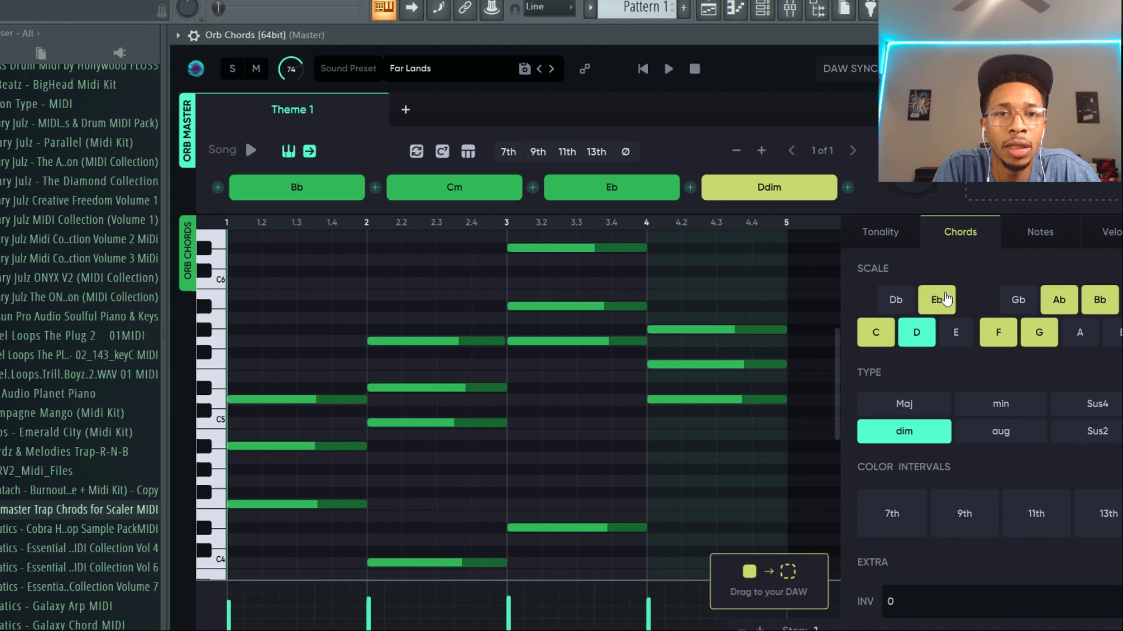
left_click(945, 298)
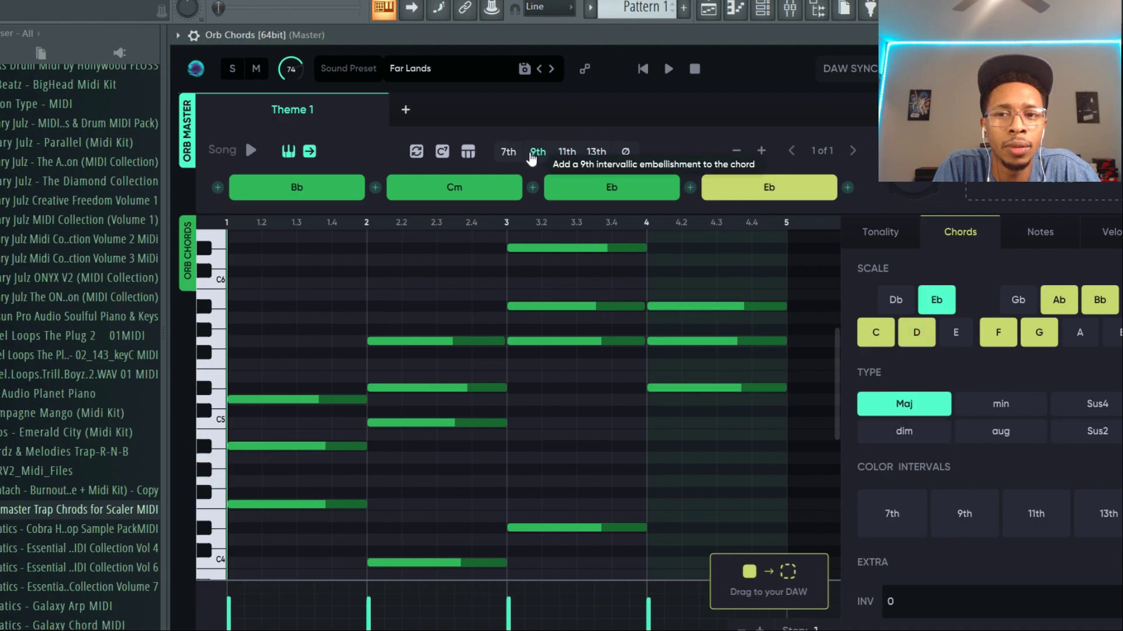
left_click(965, 513)
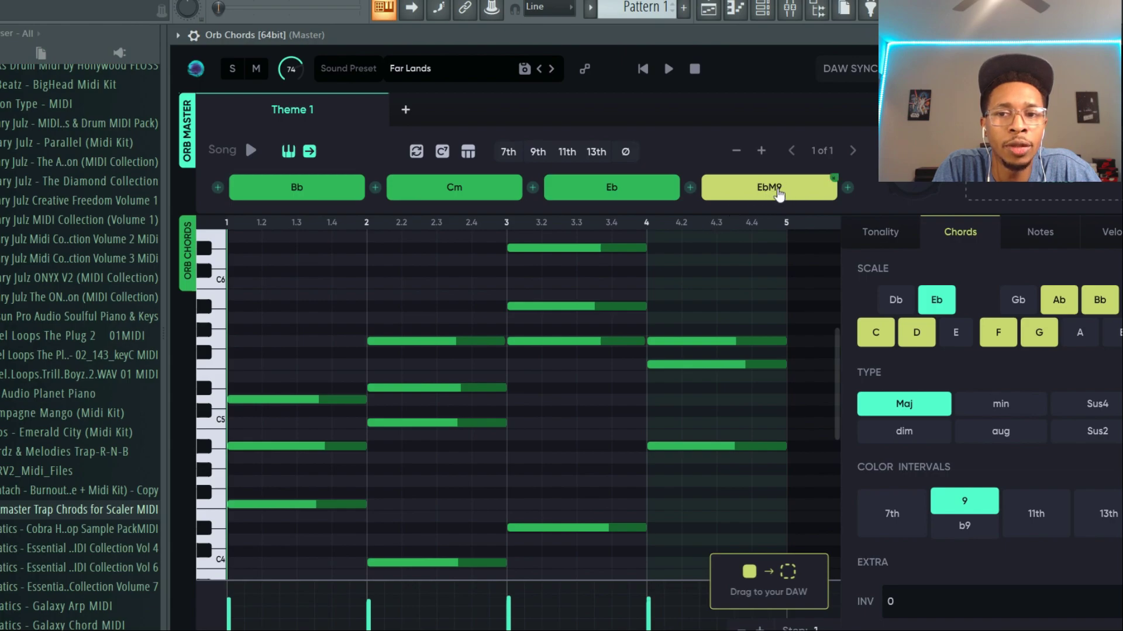
Audition the full Bb, Cm, Eb, EbM9 progression chord by chord.
left_click(300, 188)
left_click(462, 192)
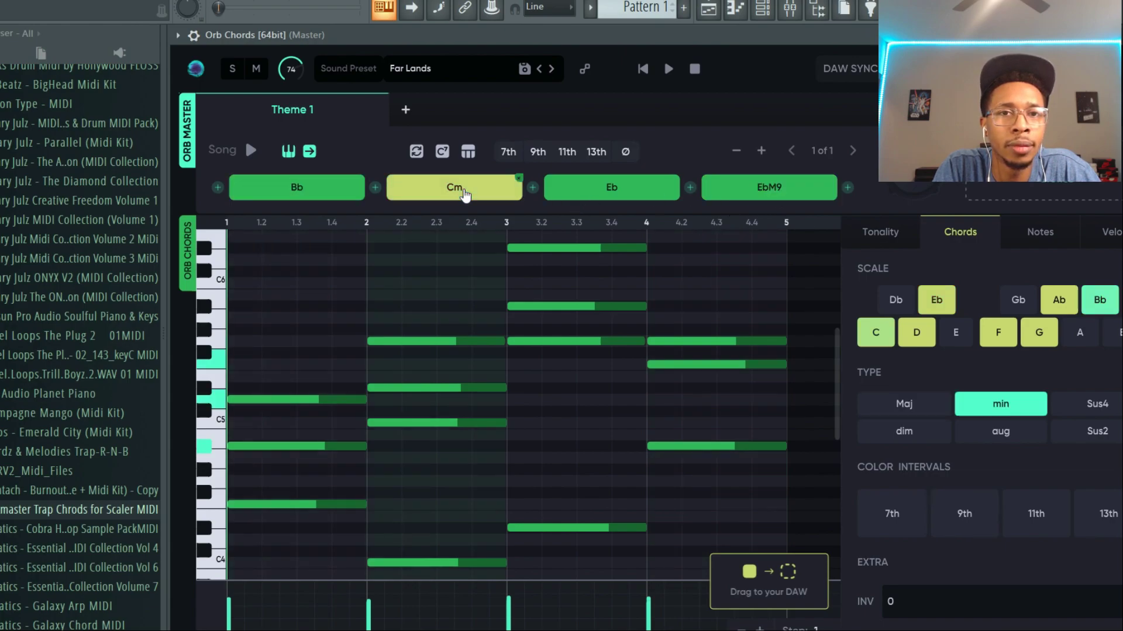
left_click(608, 188)
left_click(763, 186)
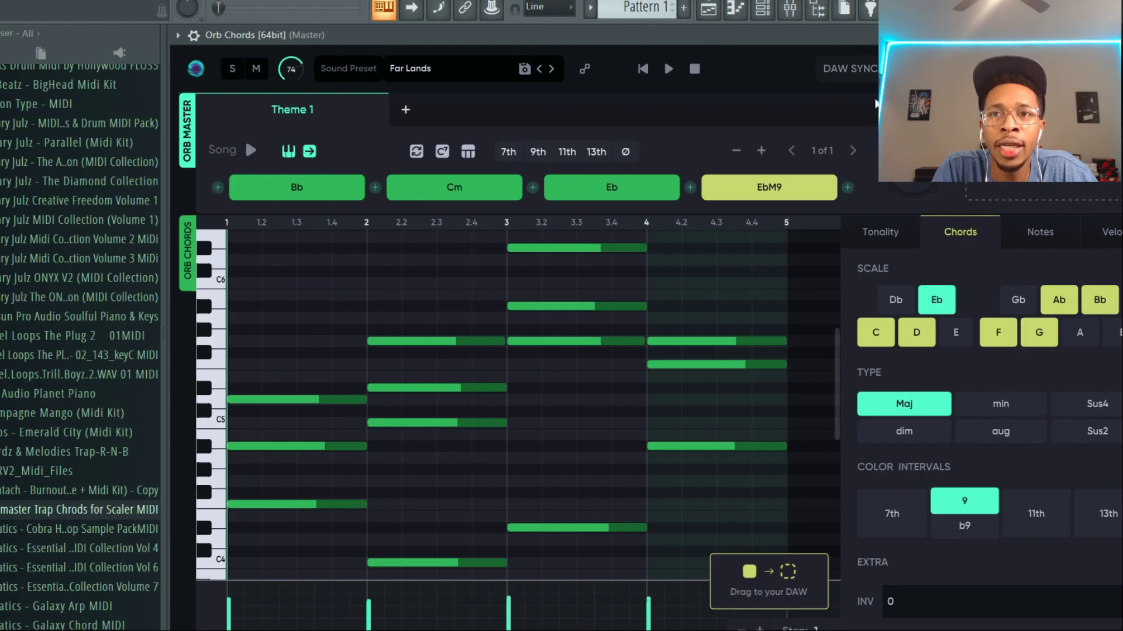
Transfer the chord progression's MIDI from the plugin onto the Orb Chords channel and play it back in the piano roll.
left_click_drag(827, 37, 420, 10)
left_click_drag(252, 571, 901, 346)
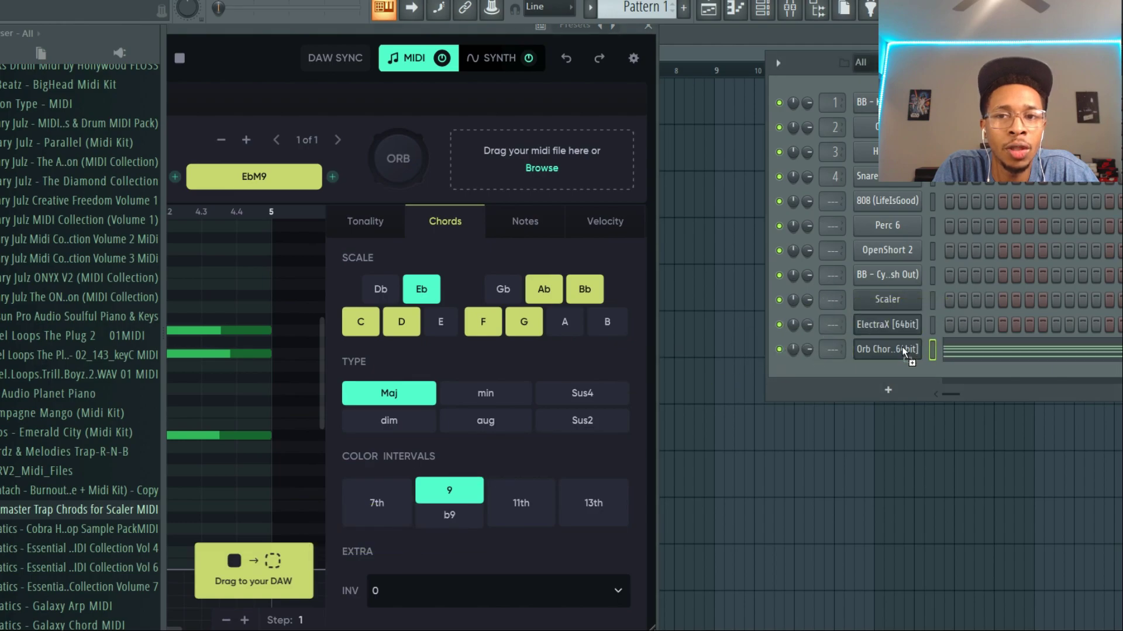
left_click(990, 351)
left_click_drag(676, 53, 1011, 53)
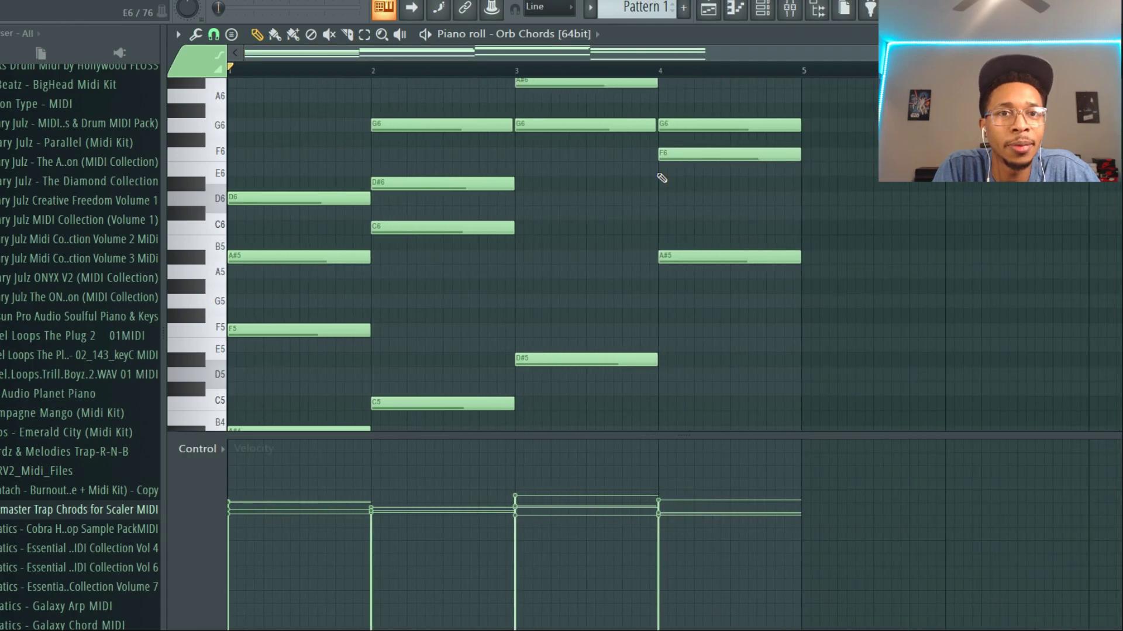
key("space")
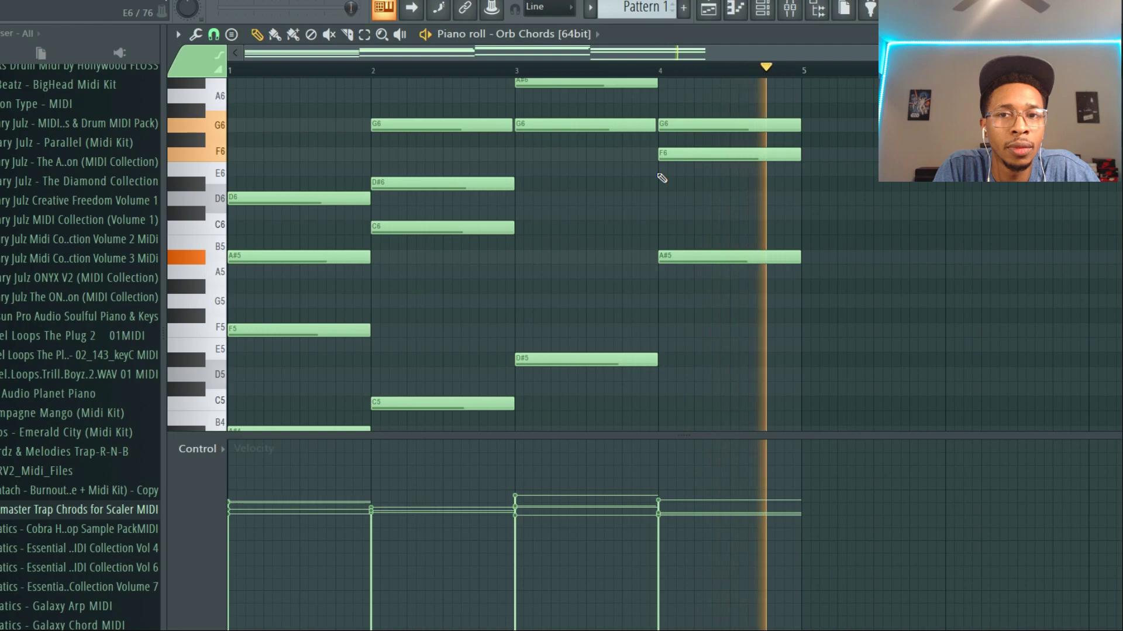
key("space")
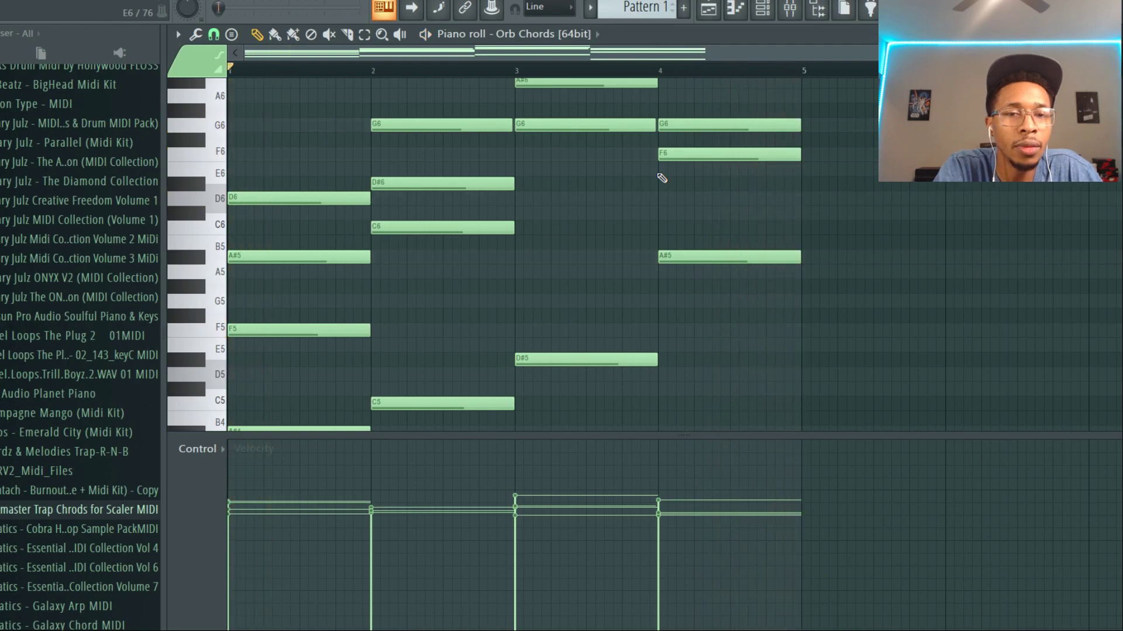
Add an Orb Melody [64bit] instrument to the channel rack.
key("F6")
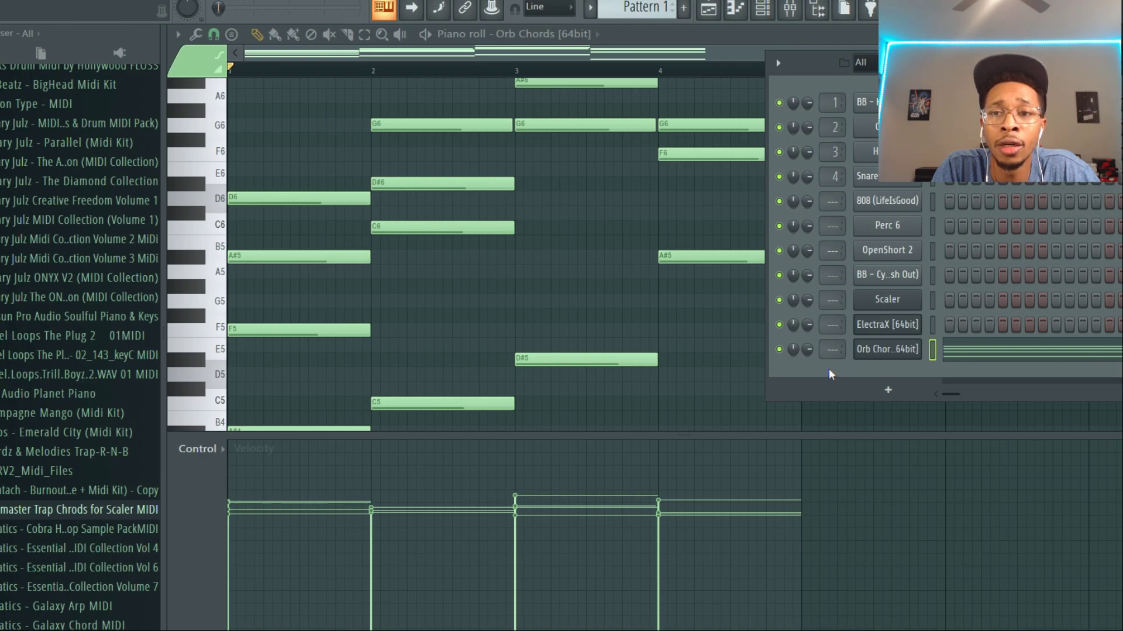
left_click(890, 389)
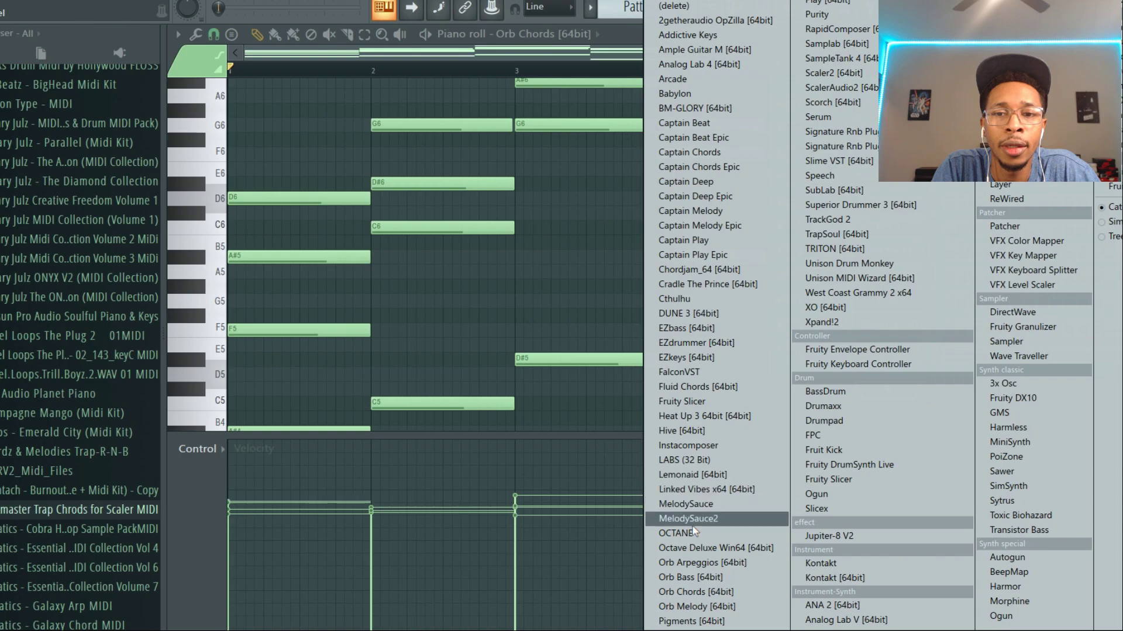
left_click(691, 608)
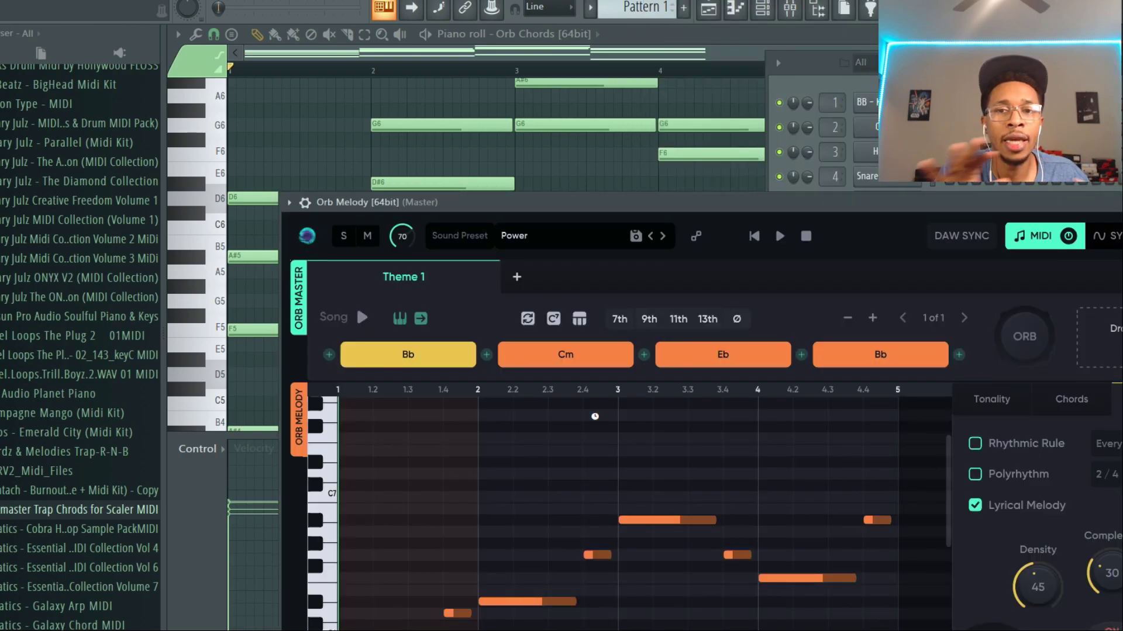
Generate a new melody in Orb Melody, trying note densities of 0 and 100, and regenerate it with density 55.
left_click_drag(673, 204, 590, 7)
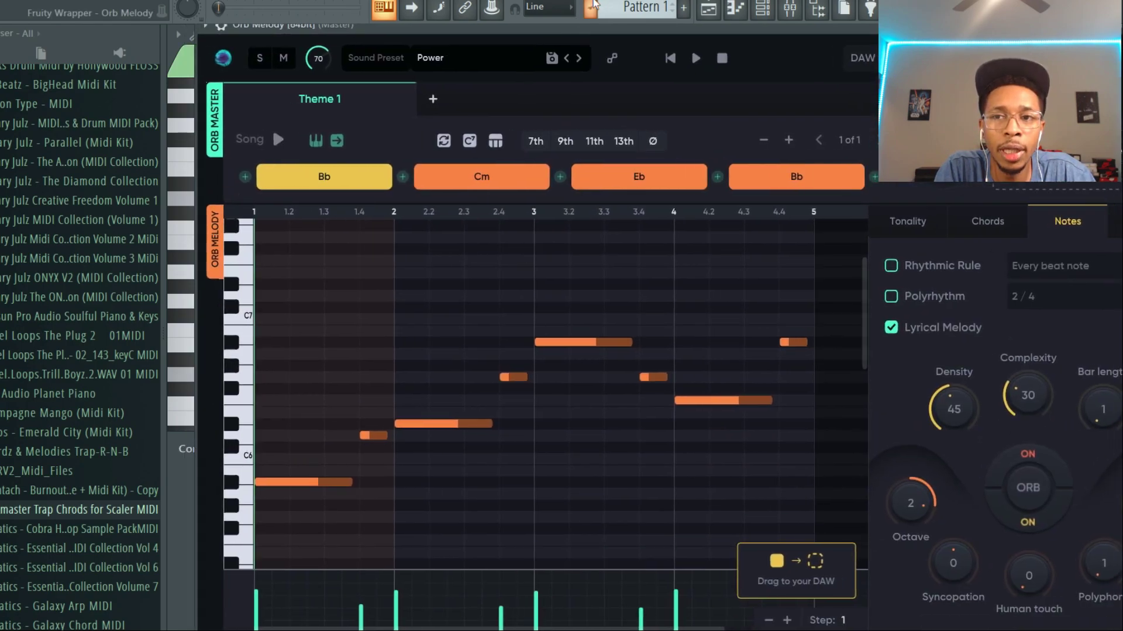
left_click(1025, 493)
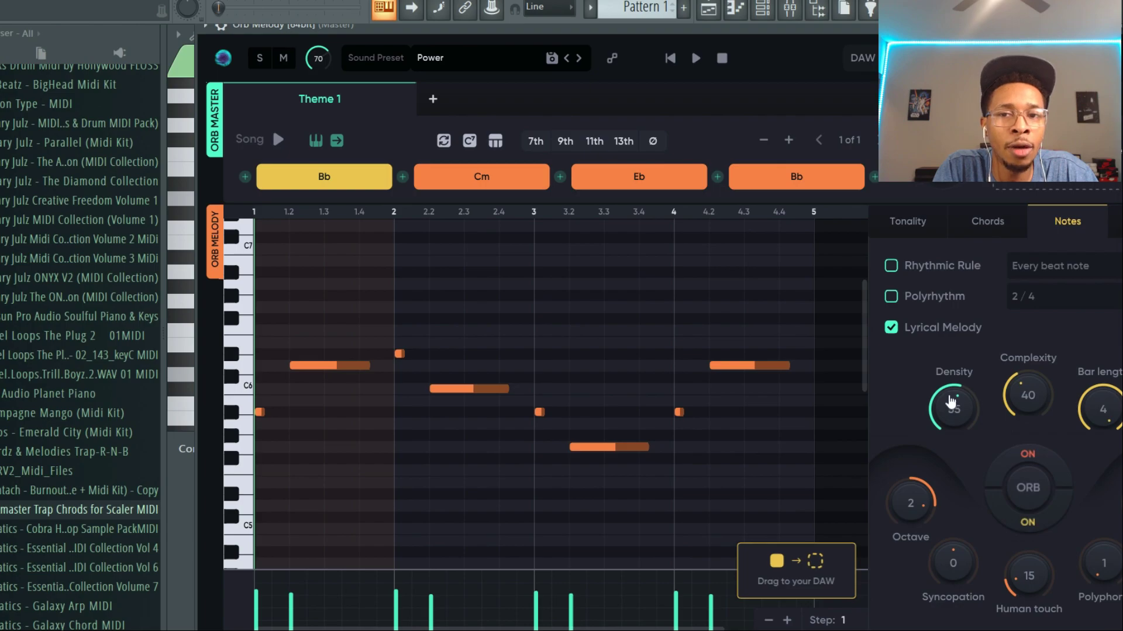
left_click_drag(952, 403, 924, 487)
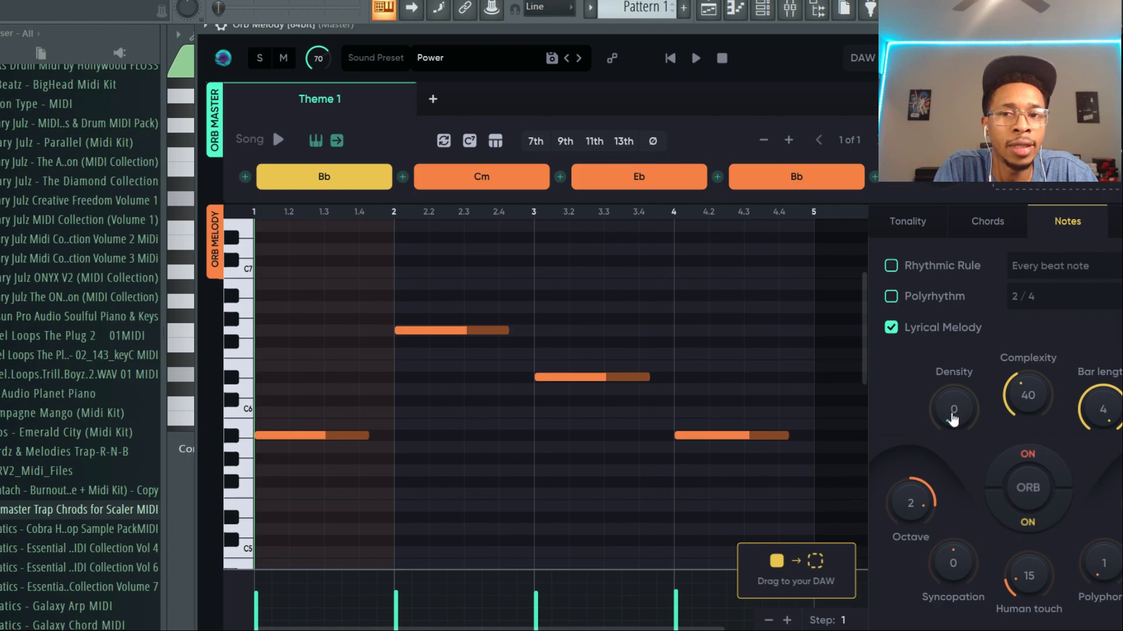
left_click_drag(952, 417, 952, 297)
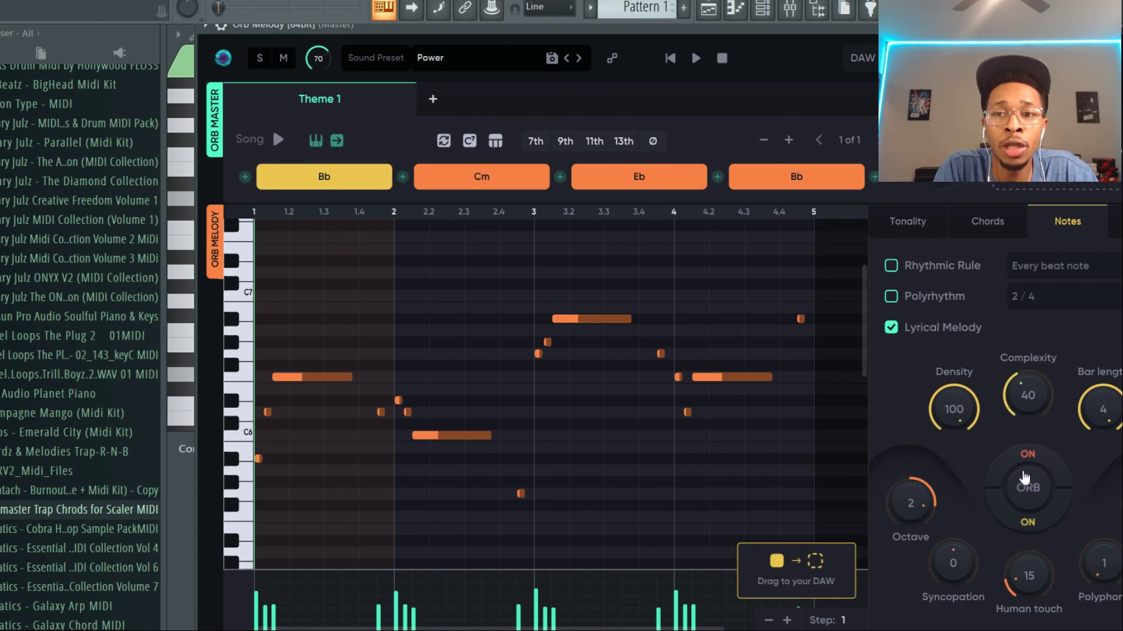
left_click(1024, 492)
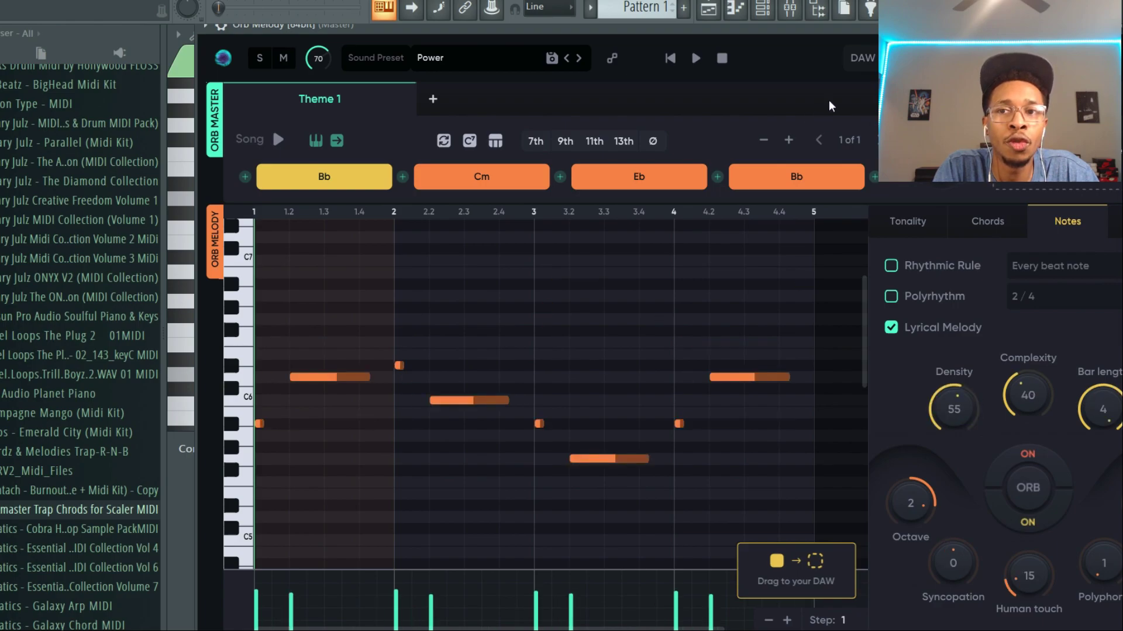
Try the Kolib and Voice Lead sound presets for the melody, and settle on the Spy lead preset.
left_click(454, 59)
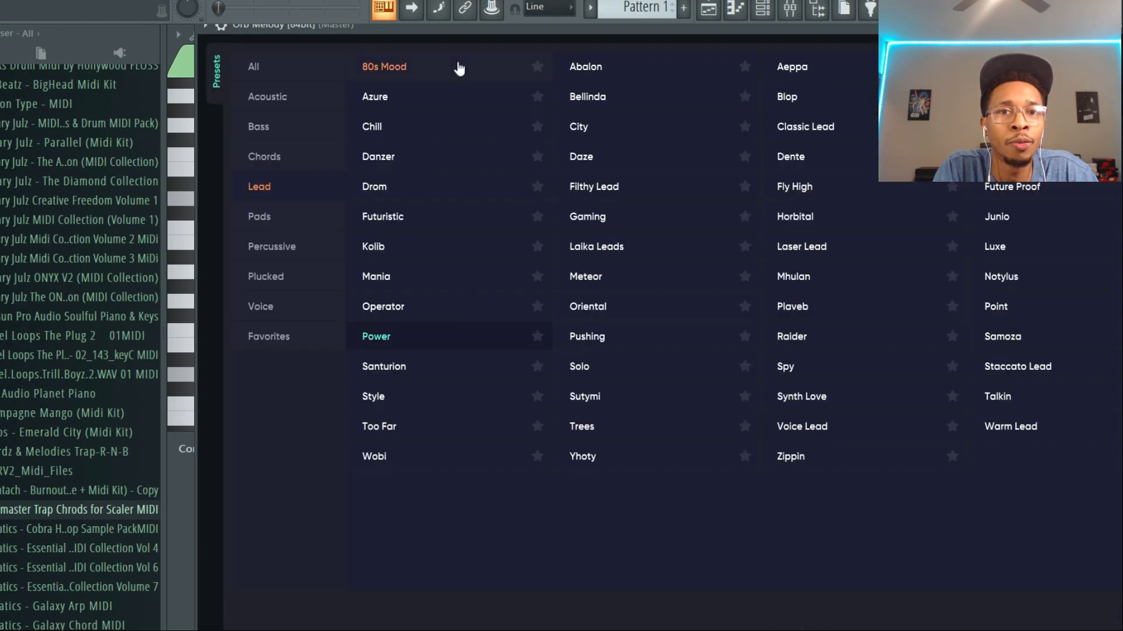
left_click(374, 247)
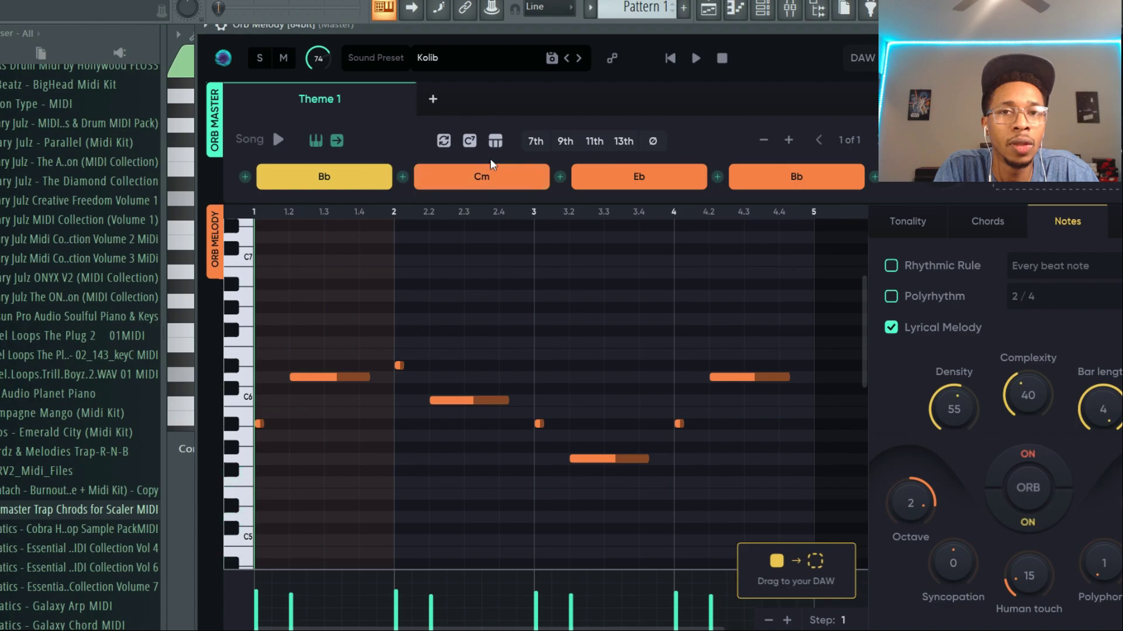
left_click(452, 61)
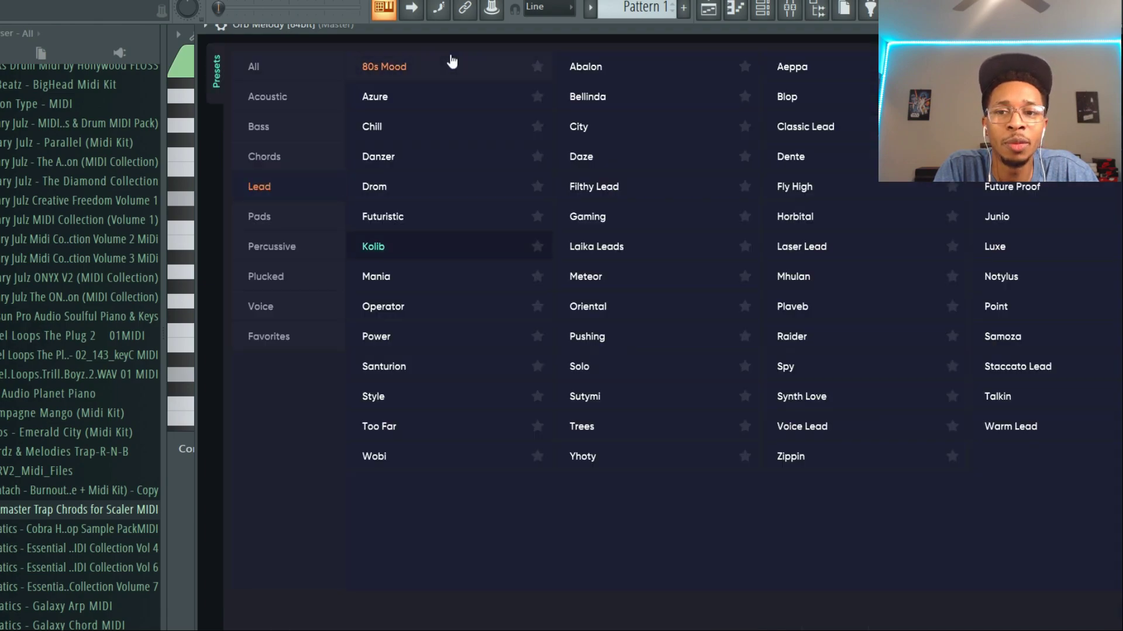
left_click(801, 428)
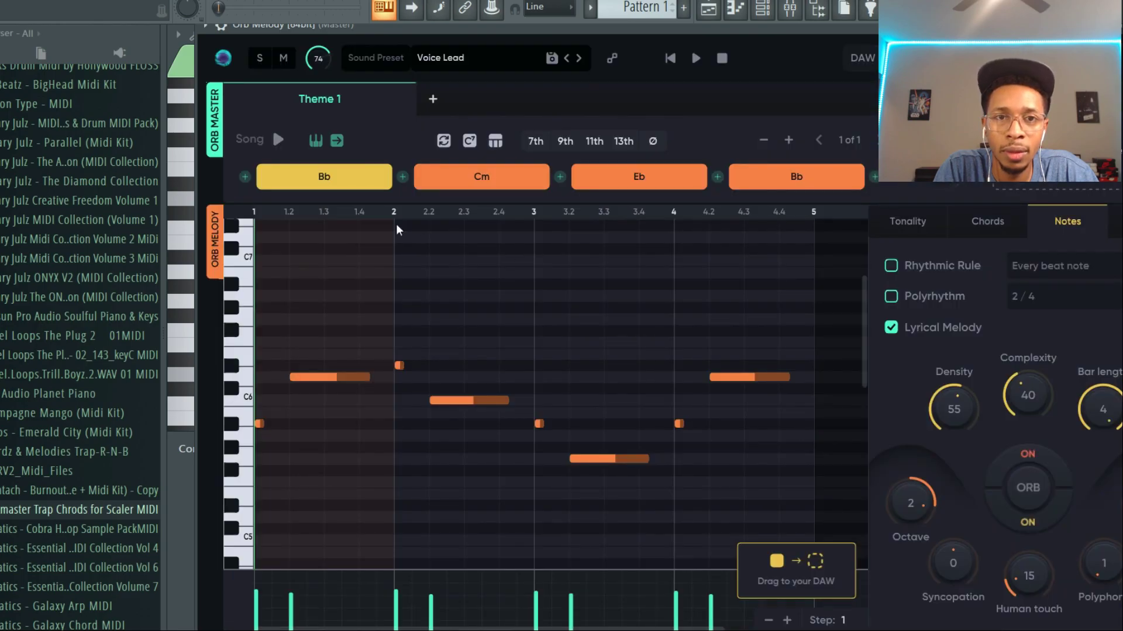
left_click(455, 59)
left_click(454, 64)
left_click(461, 62)
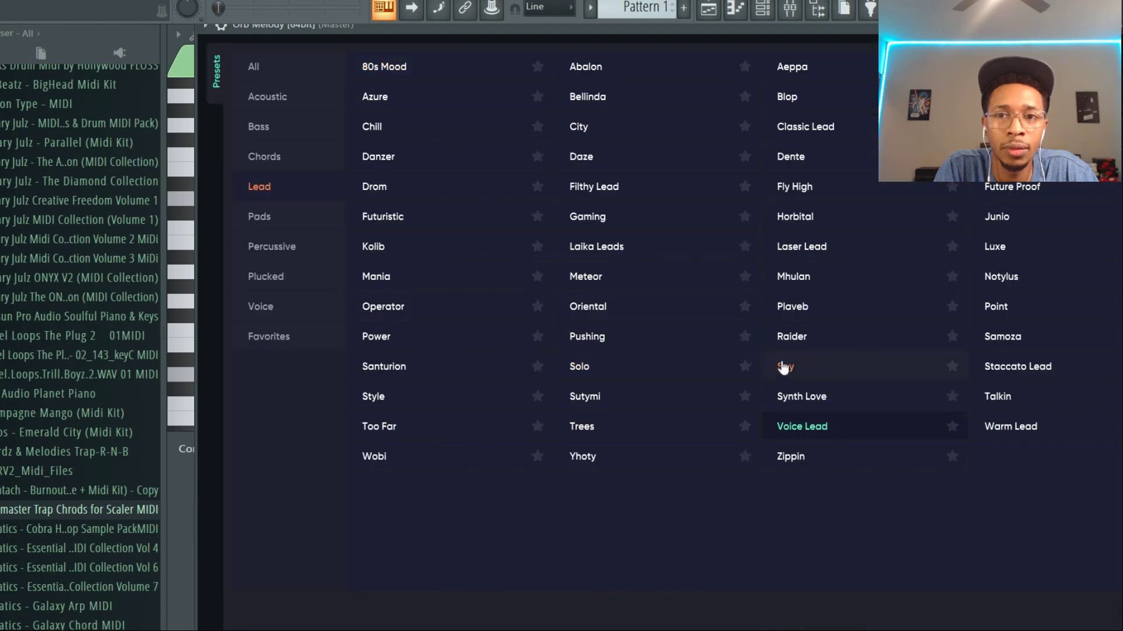
left_click(784, 367)
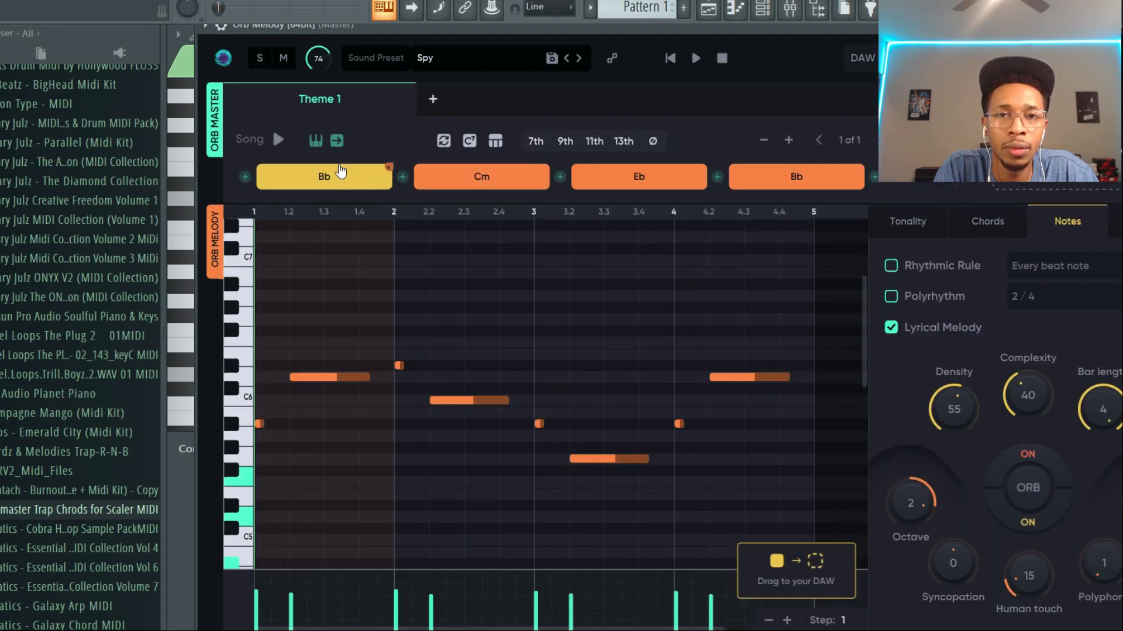
Audition the Spy sound on the Cm, Eb and final Bb chords.
left_click(459, 174)
left_click(639, 178)
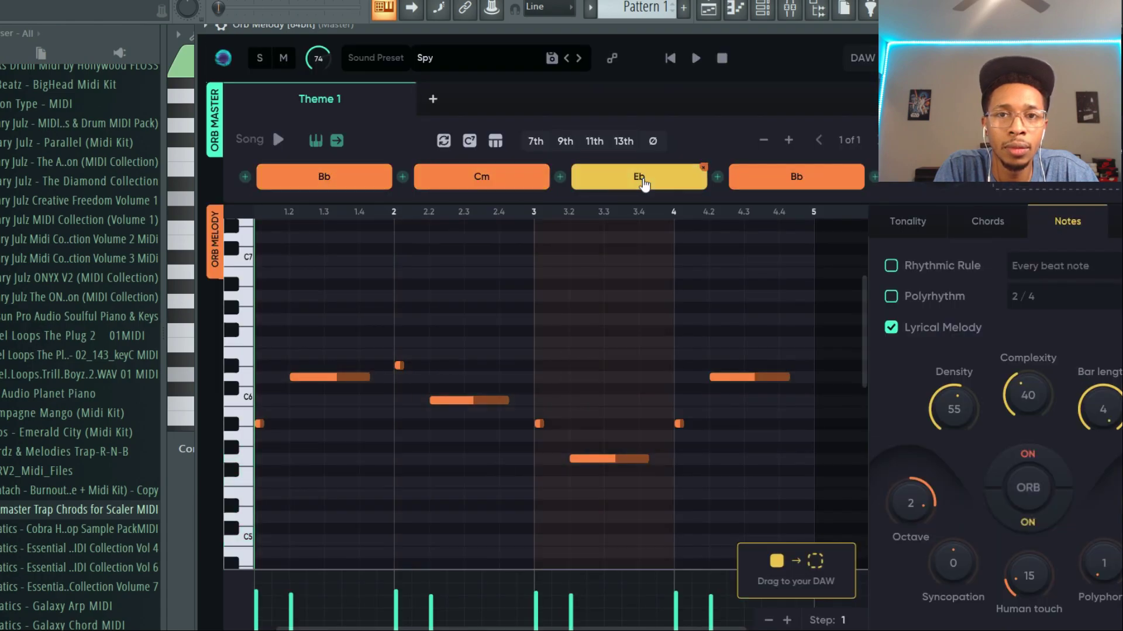
left_click(790, 167)
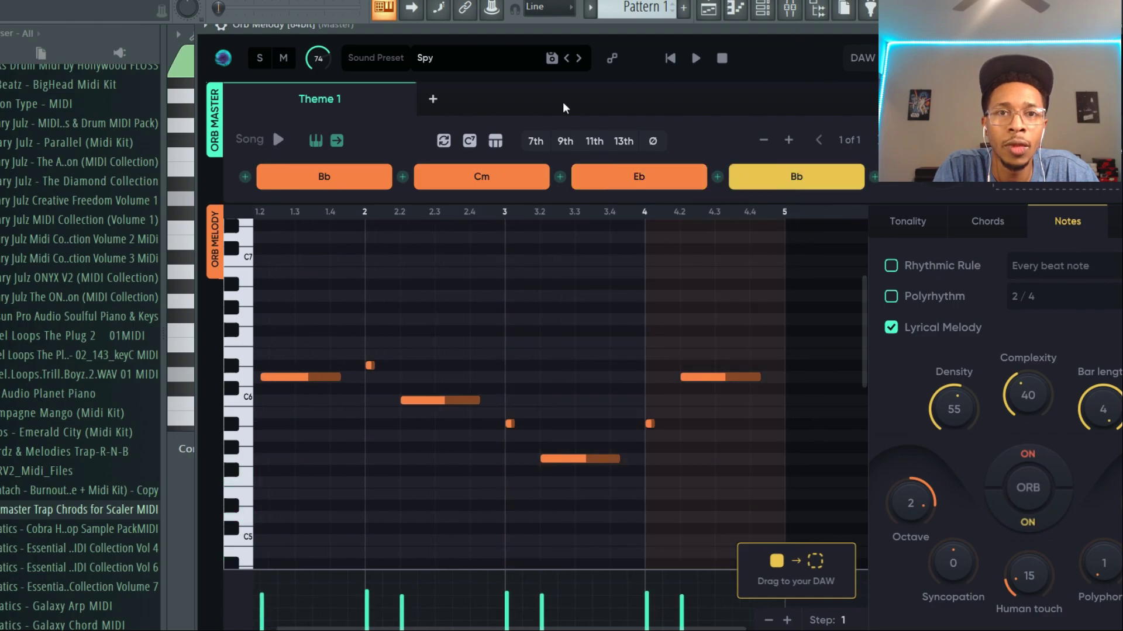
Transfer the generated melody's MIDI from the plugin onto the Orb Melody channel and play it back with the chords.
double_click(735, 25)
left_click_drag(461, 89, 160, 26)
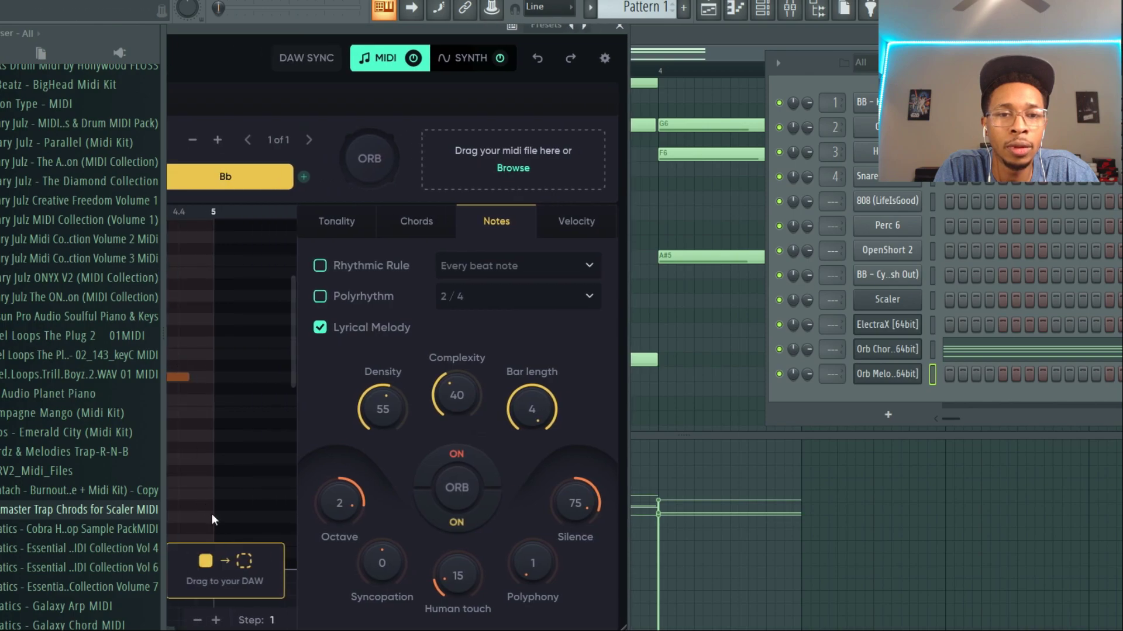
left_click_drag(223, 564, 887, 374)
key("space")
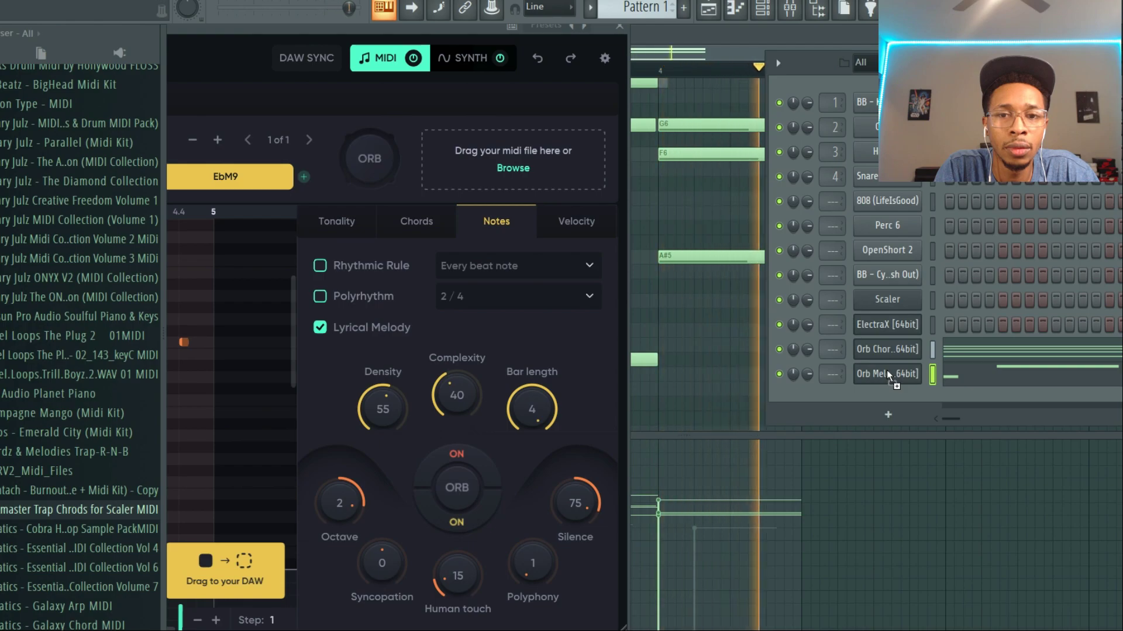
key("space")
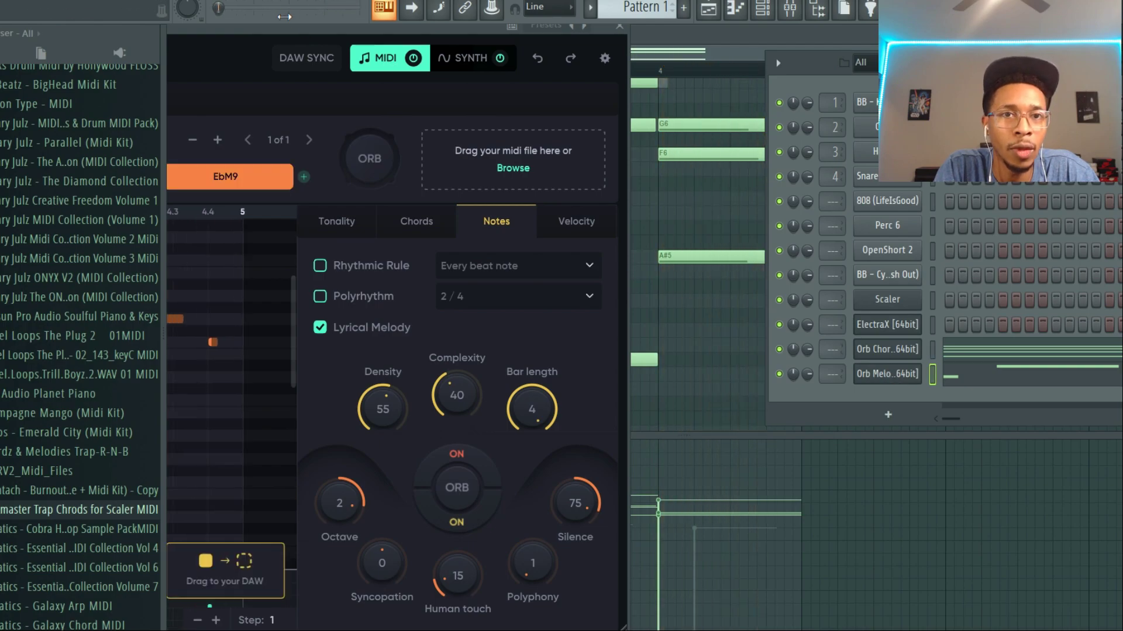
Add an Orb Arpeggios [64bit] instrument to the channel rack.
left_click_drag(295, 29, 482, 18)
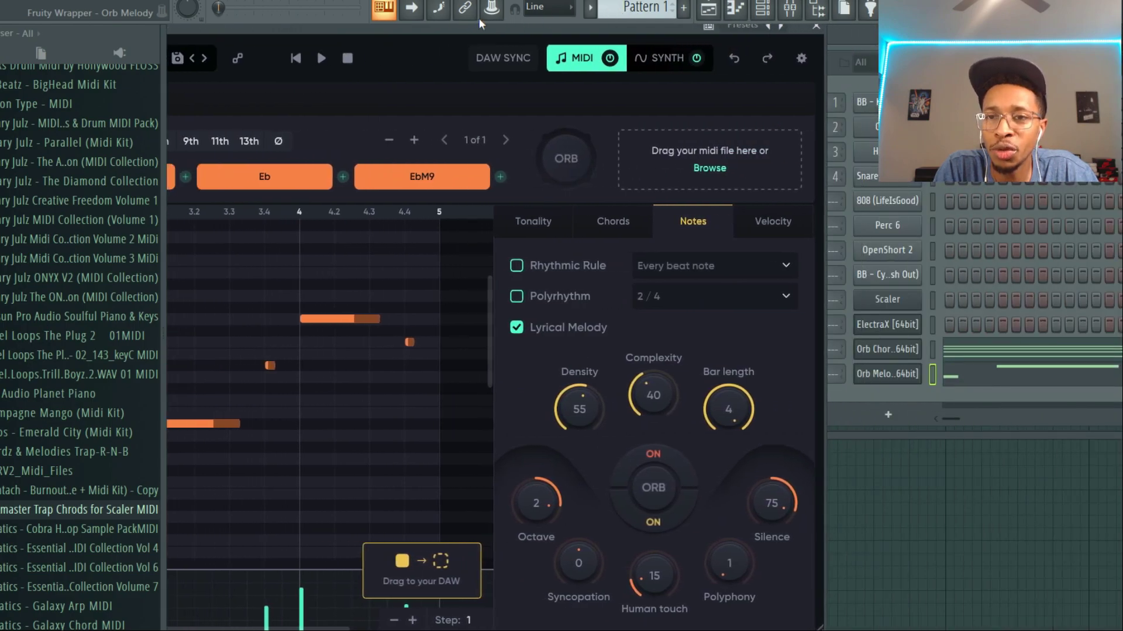
left_click(888, 414)
left_click(662, 562)
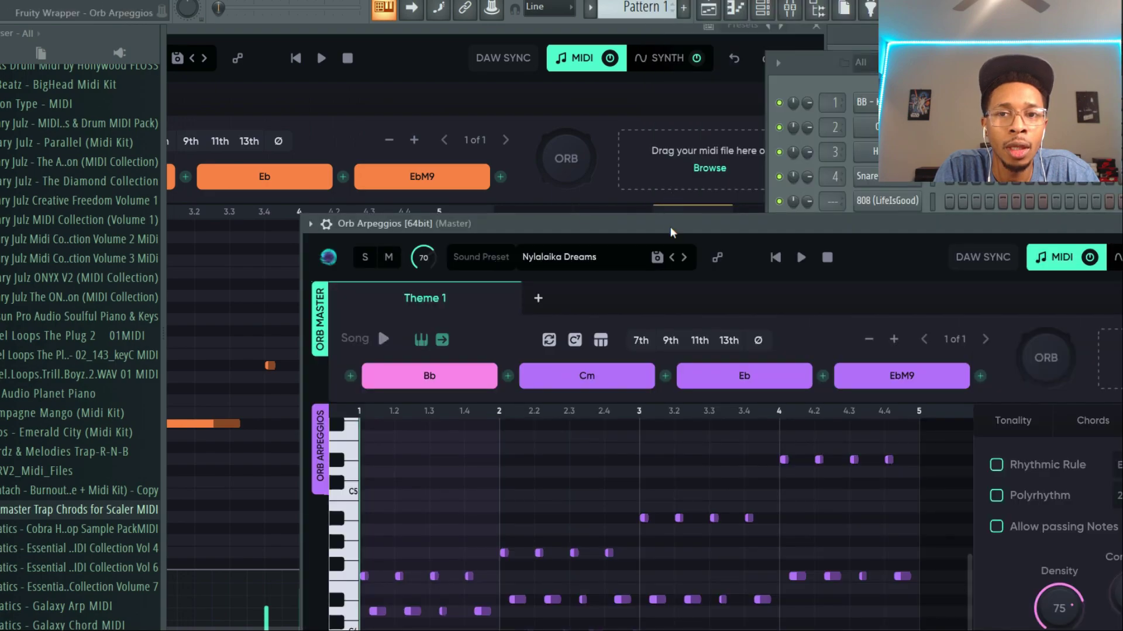
Transfer the arpeggio's MIDI onto the Orb Arpeggios channel, and mute the Orb Melody and Orb Chords channels during playback.
left_click_drag(670, 226, 97, 5)
left_click_drag(326, 572, 885, 397)
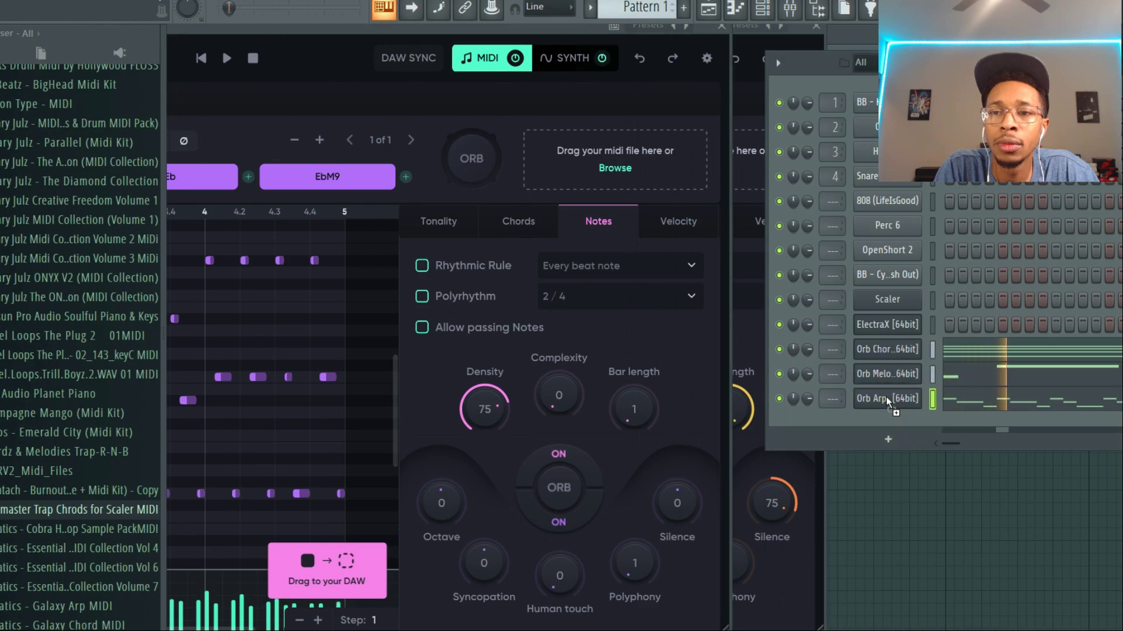
left_click(780, 374)
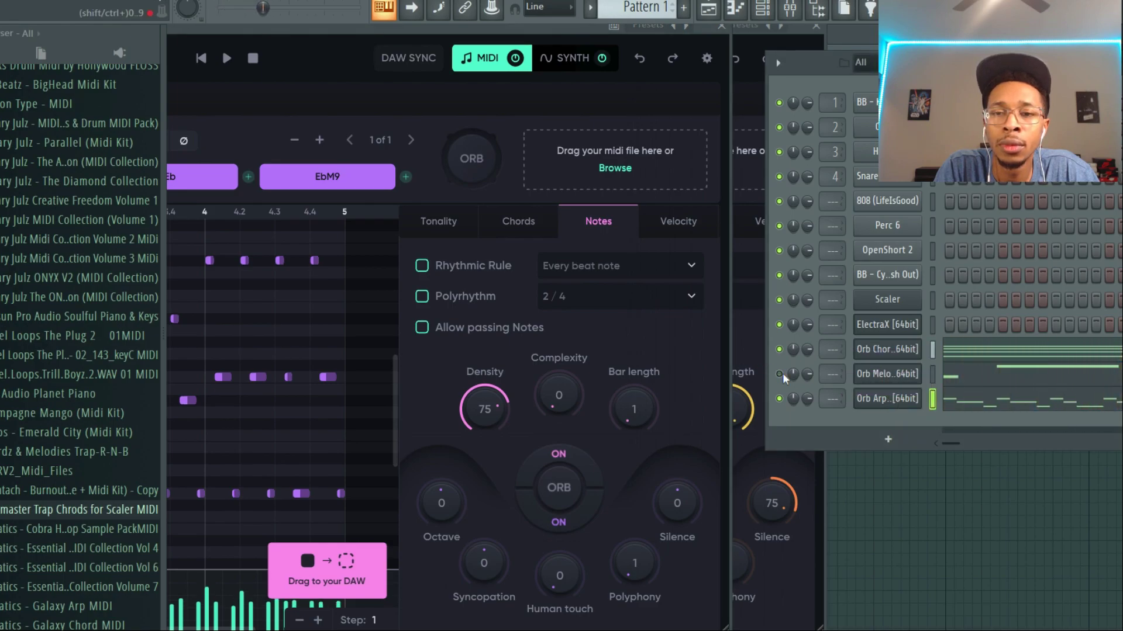
left_click(779, 350)
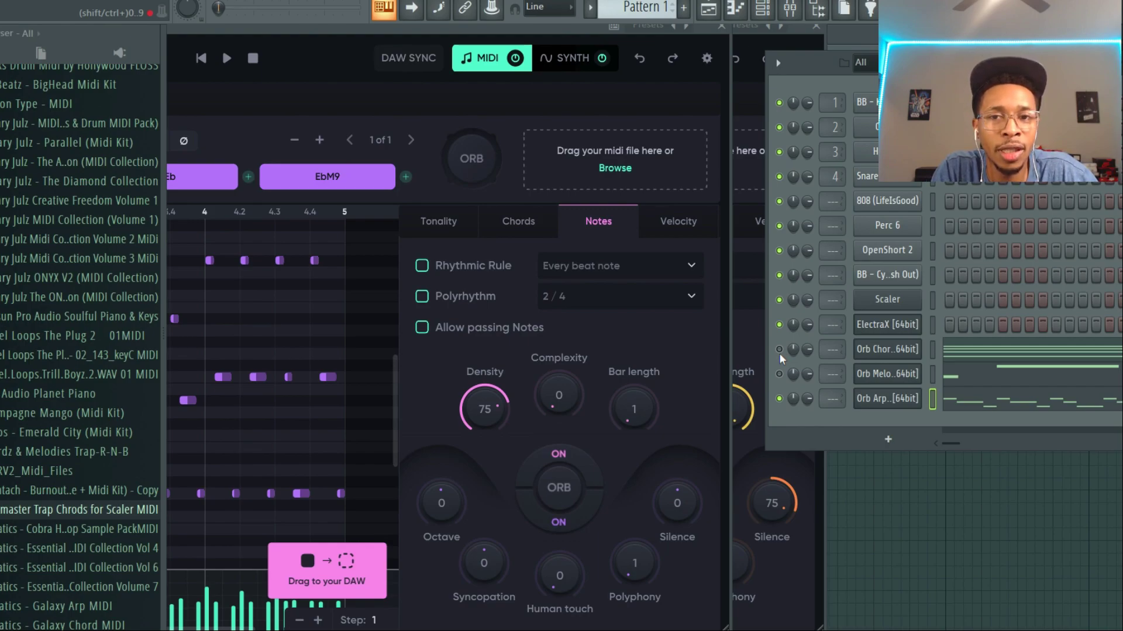
In the Orb Arpeggios synth, try other acoustic waveforms up to Piano for OSC 1, and switch it to the Digital 80sLead waveform.
left_click_drag(470, 27, 870, 37)
left_click(947, 69)
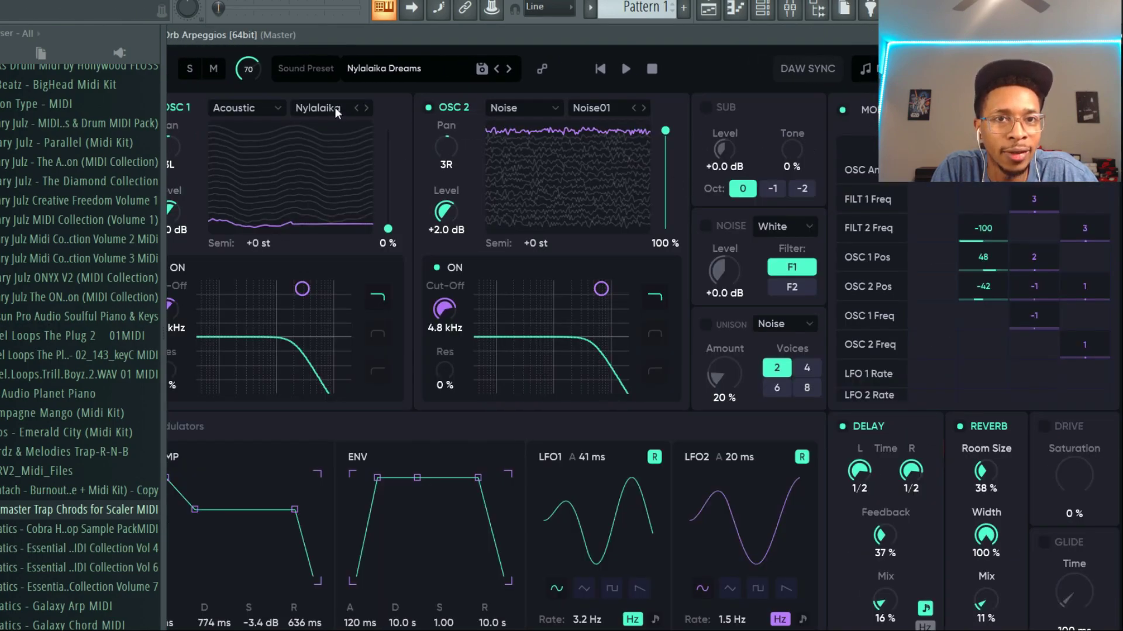
left_click(367, 109)
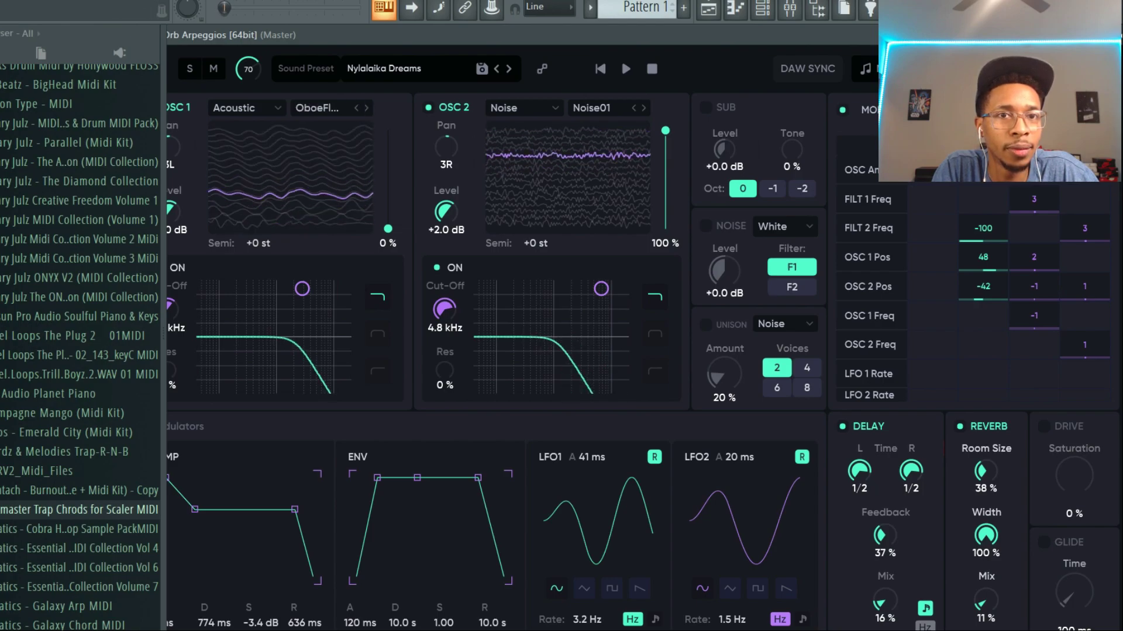
left_click(367, 109)
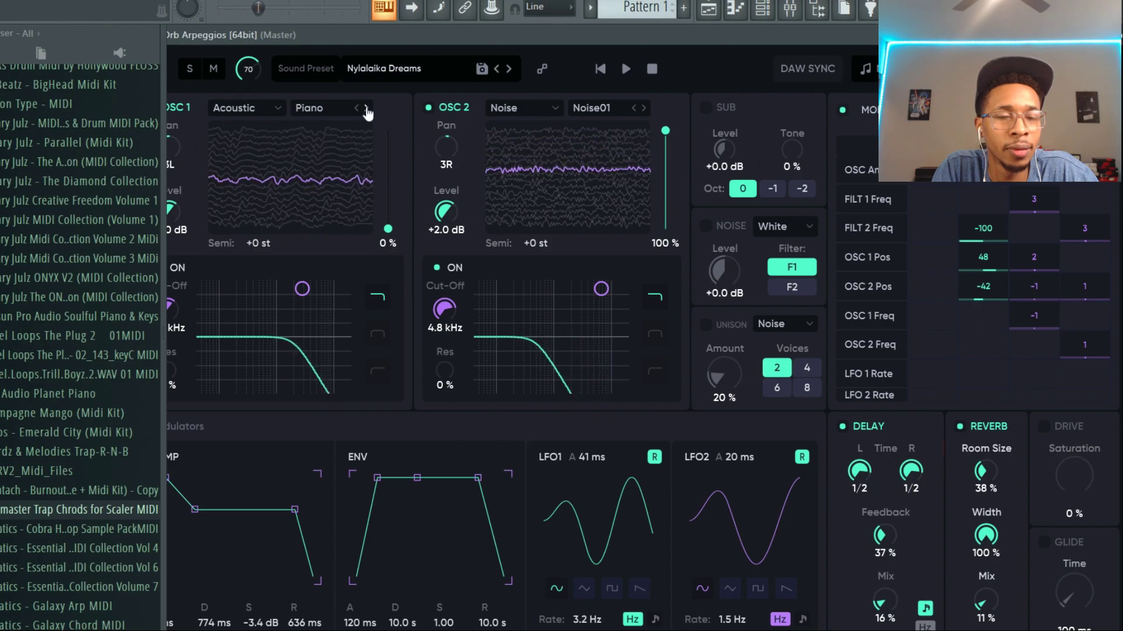
left_click(278, 107)
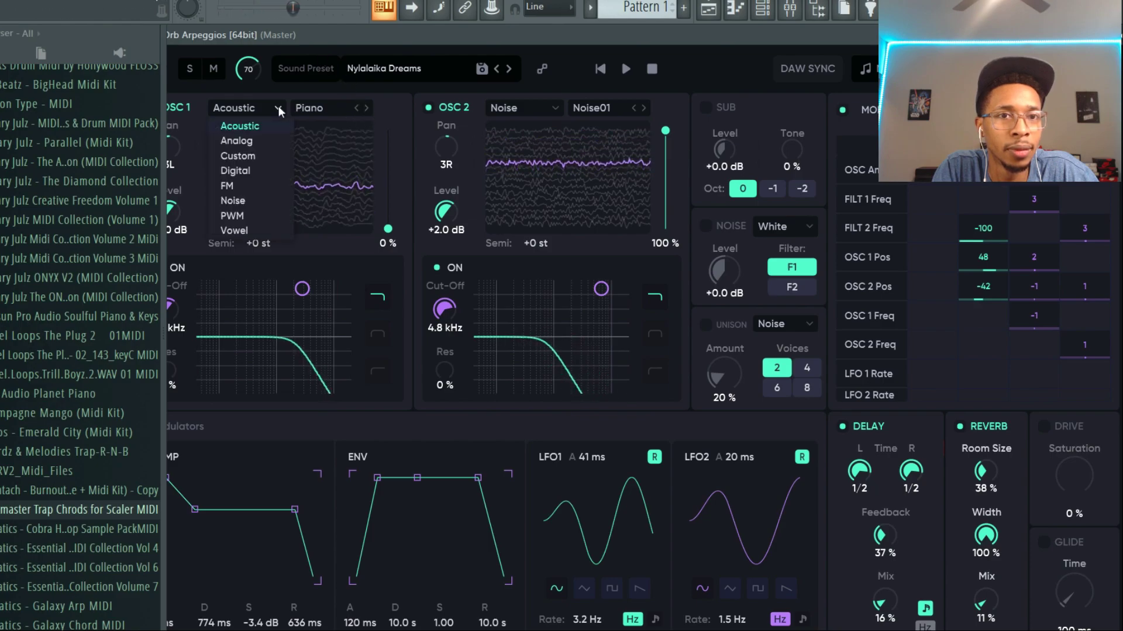
left_click(240, 170)
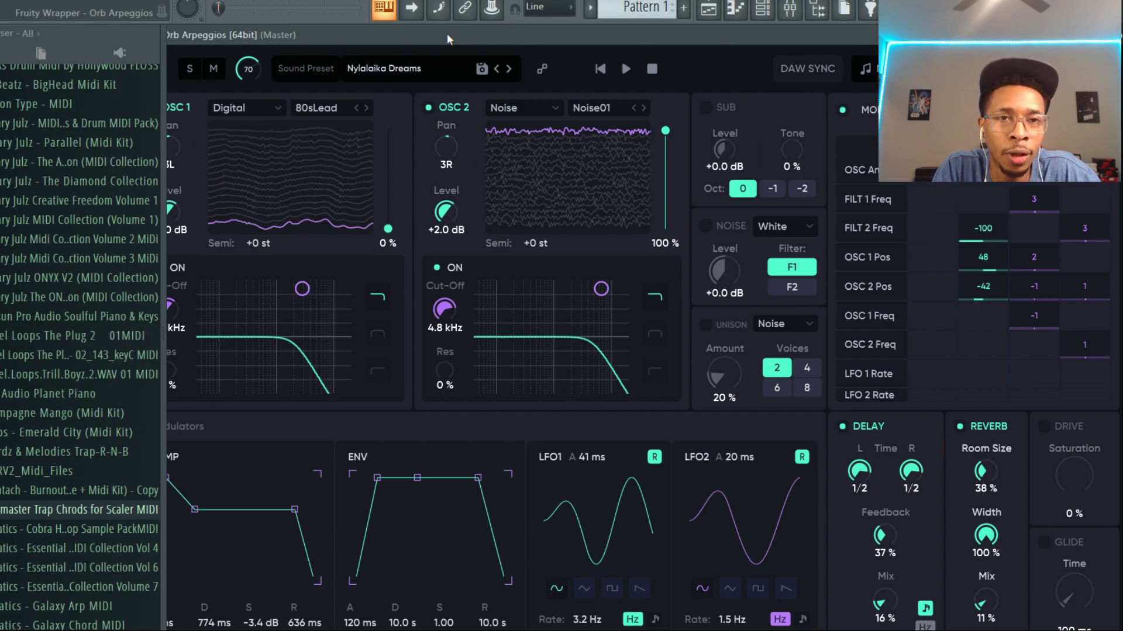
Return Orb Arpeggios to its MIDI view, move it clear of the channel rack, and unmute the Orb Melody and Orb Chords channels.
left_click(865, 68)
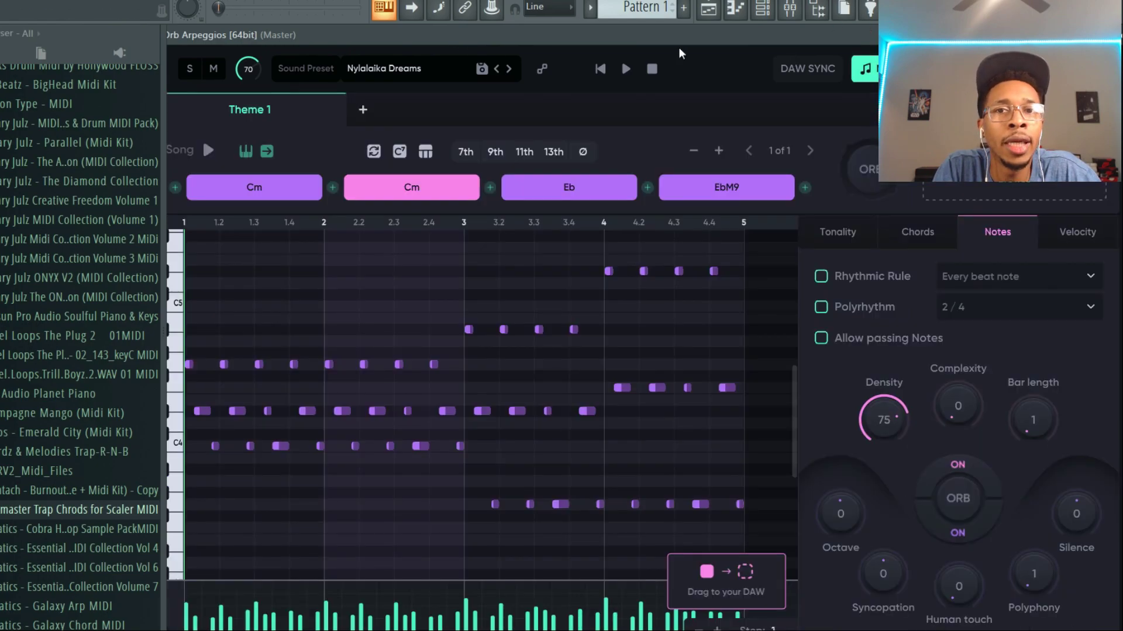
left_click_drag(668, 33, 208, 512)
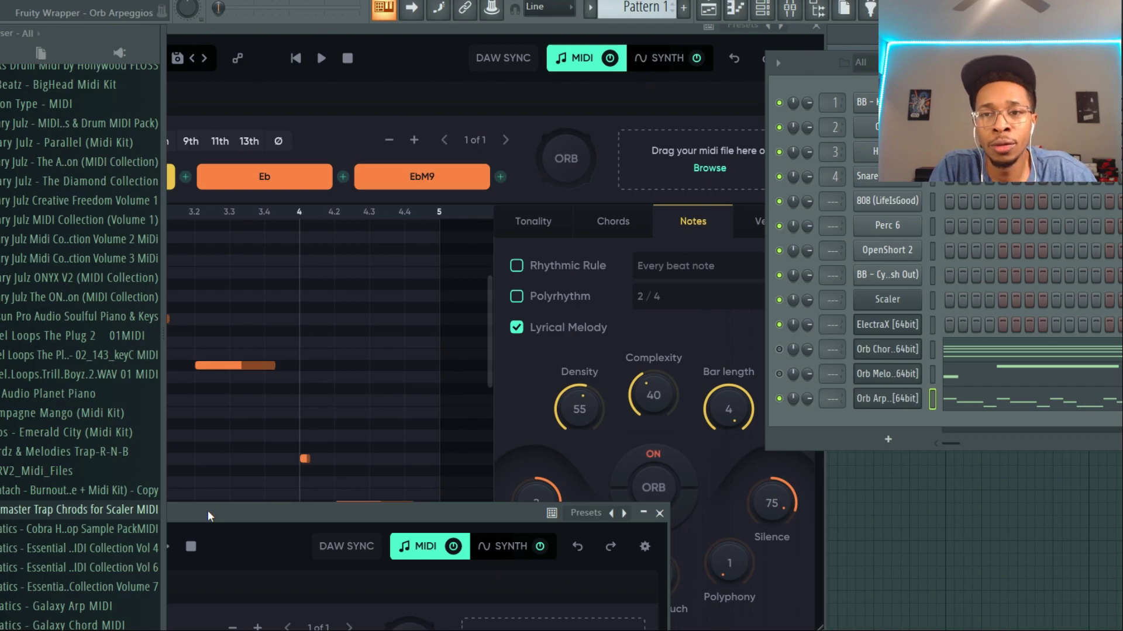
left_click(778, 374)
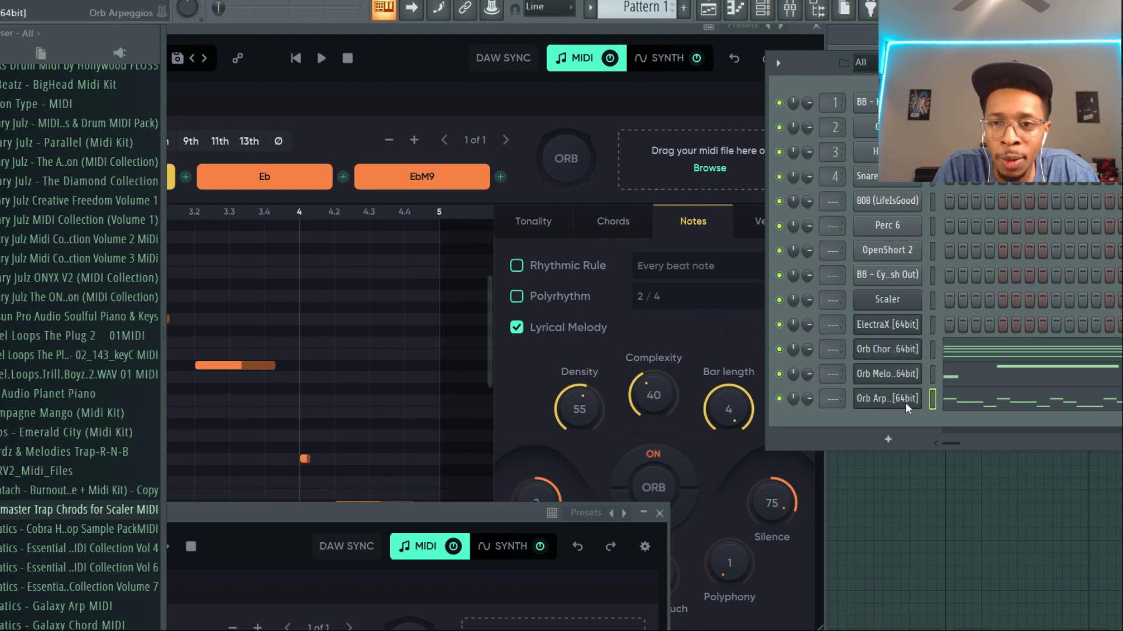
Add an Orb Bass [64bit] instrument to the channel rack, select its first chord, and place its window below the rack.
left_click(888, 439)
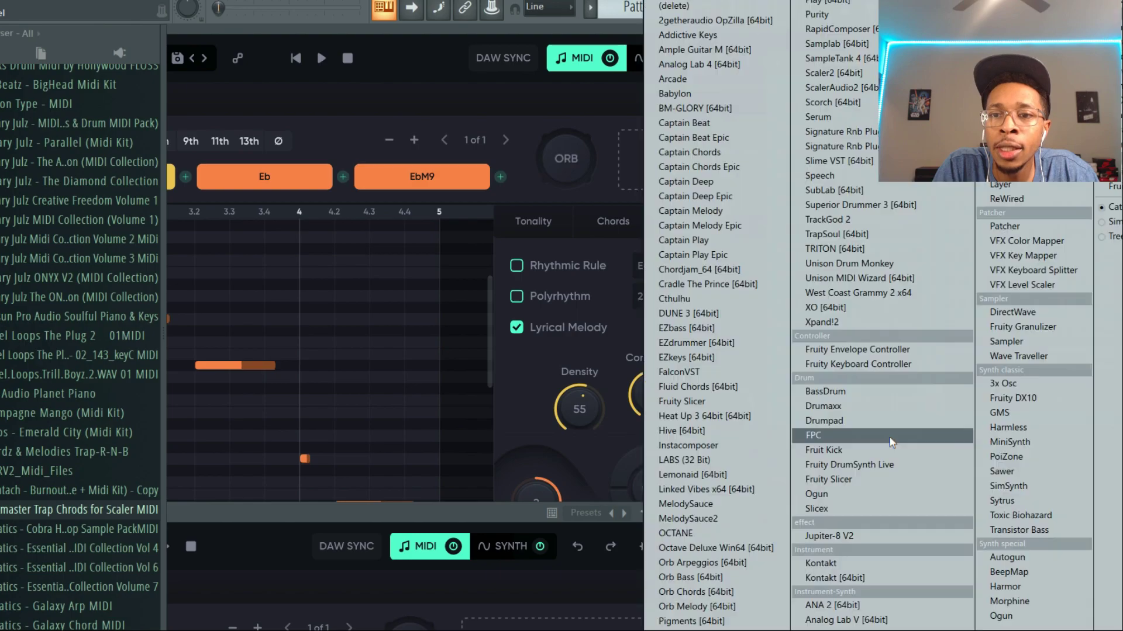
left_click(700, 578)
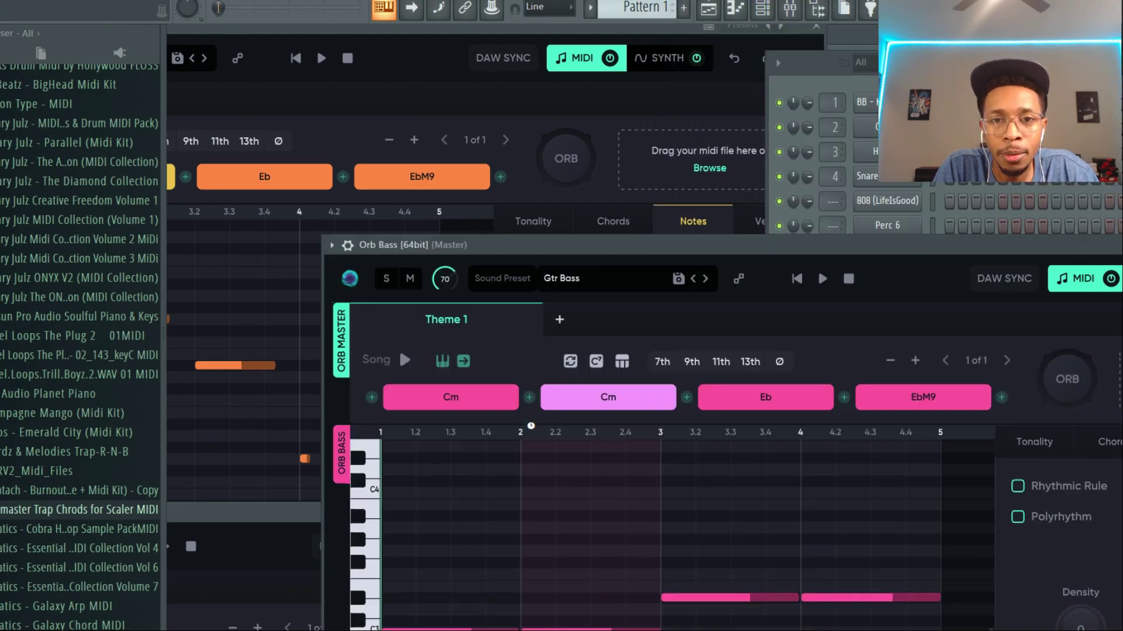
left_click_drag(757, 244, 605, 41)
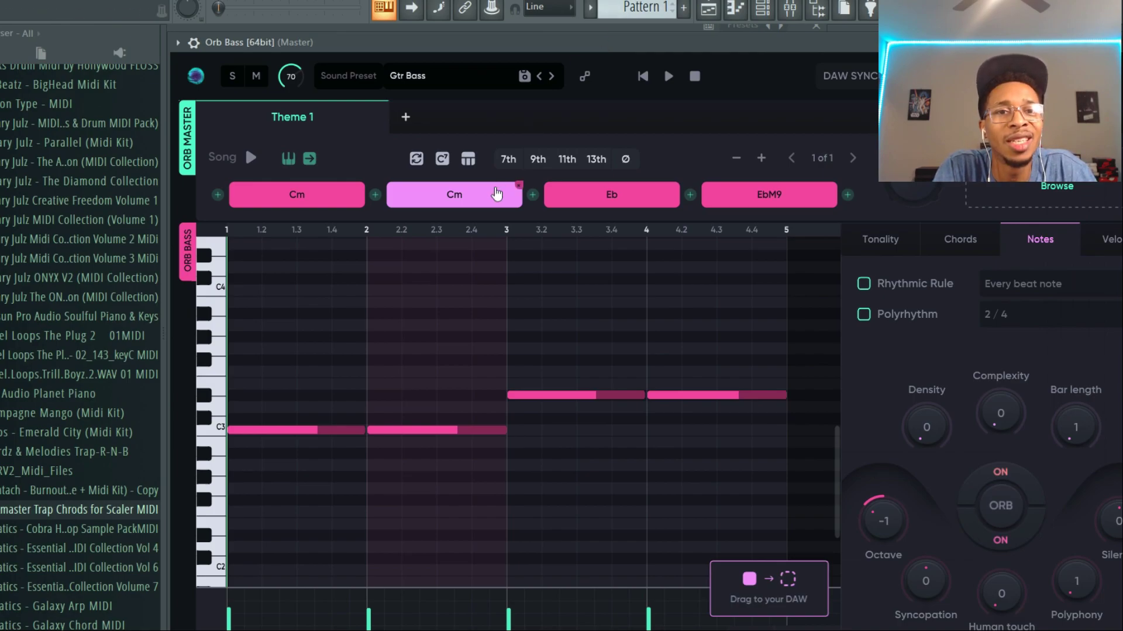
left_click(342, 189)
left_click_drag(609, 42, 1122, 475)
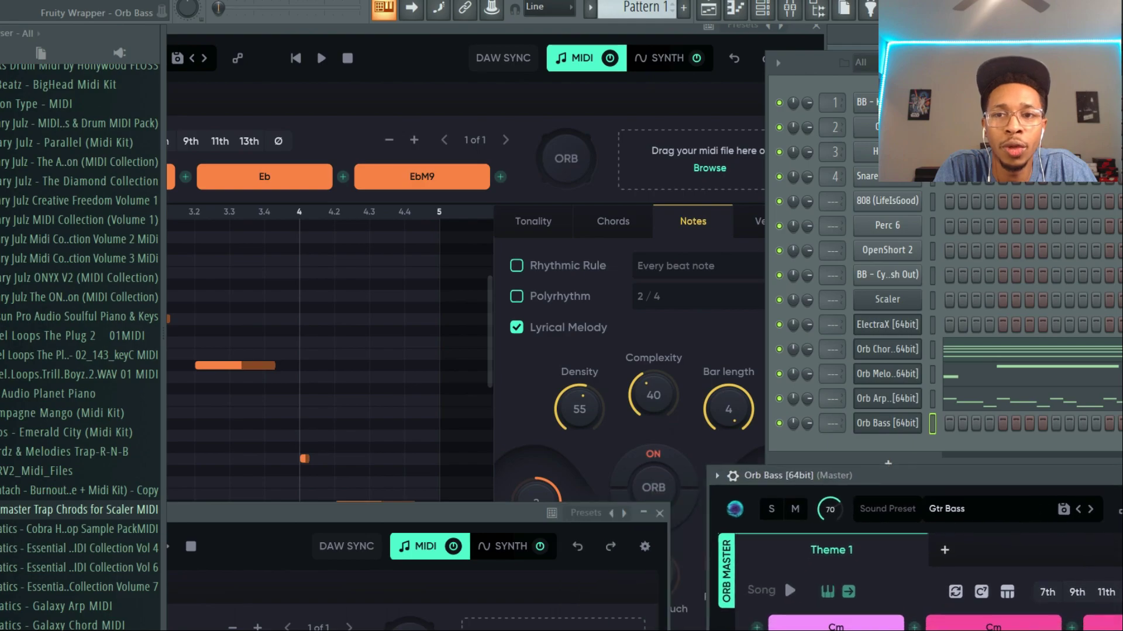
Move the Orb Chords window lower in the workspace, and bring up the Orb Bass window so its full Notes controls show.
left_click(879, 349)
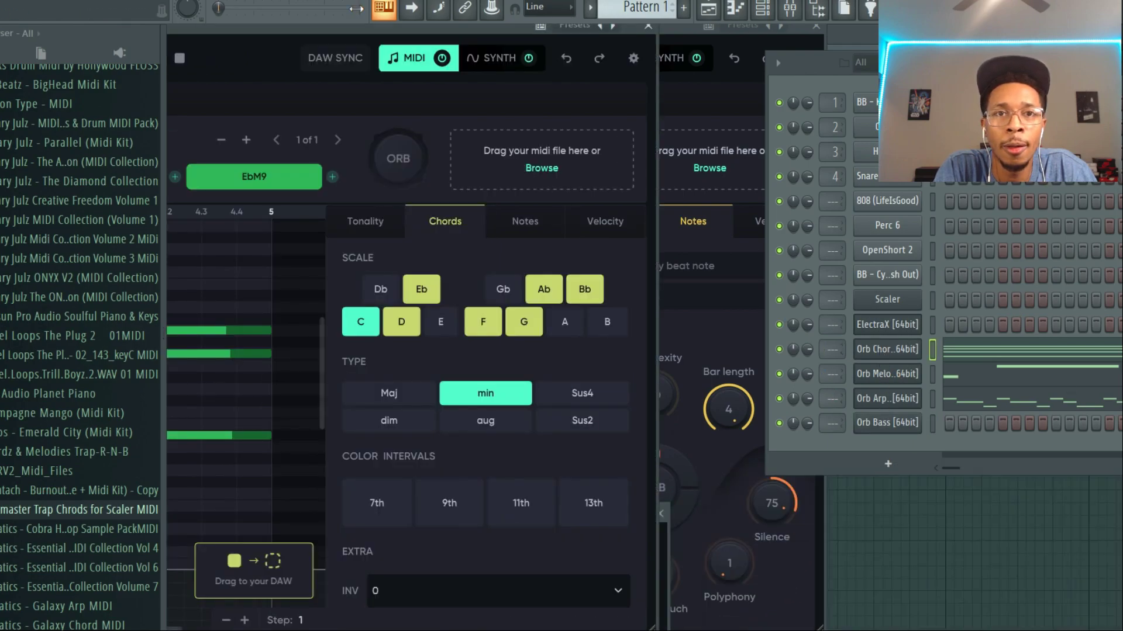
left_click_drag(311, 24, 411, 164)
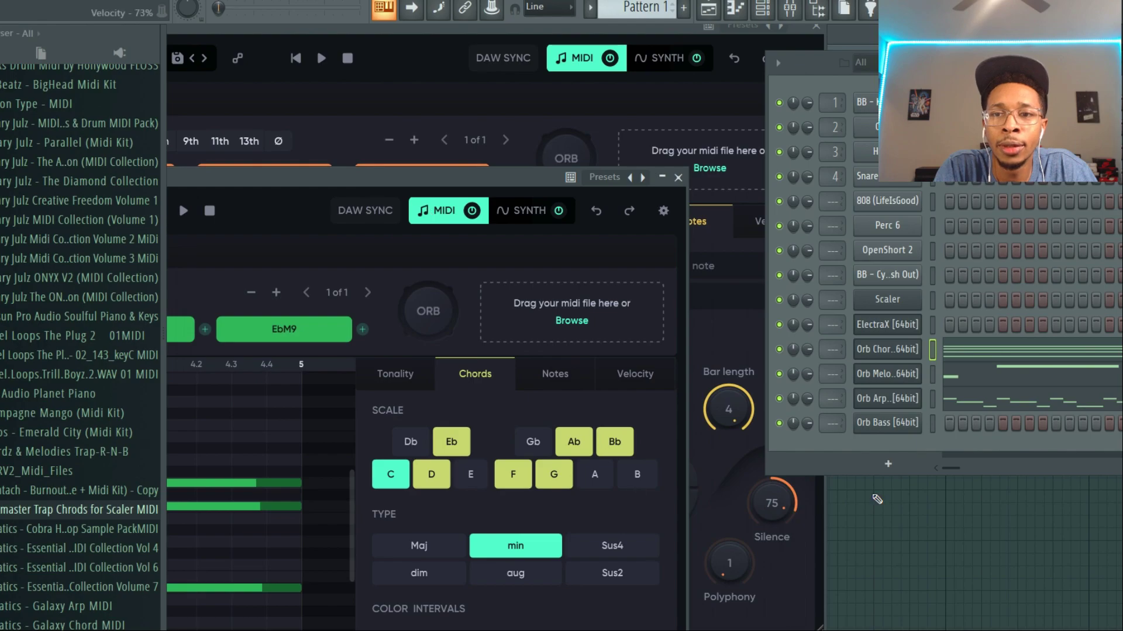
left_click(886, 423)
left_click_drag(999, 479, 409, 28)
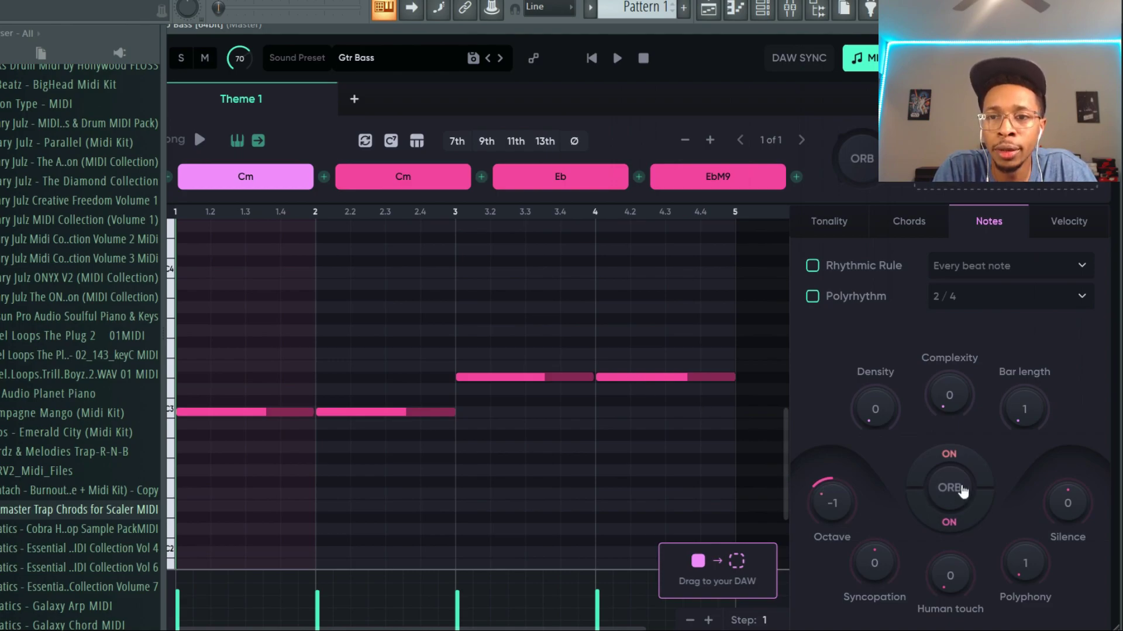
Generate a new bass pattern with Orb and transfer its MIDI onto the Orb Bass channel.
left_click(959, 489)
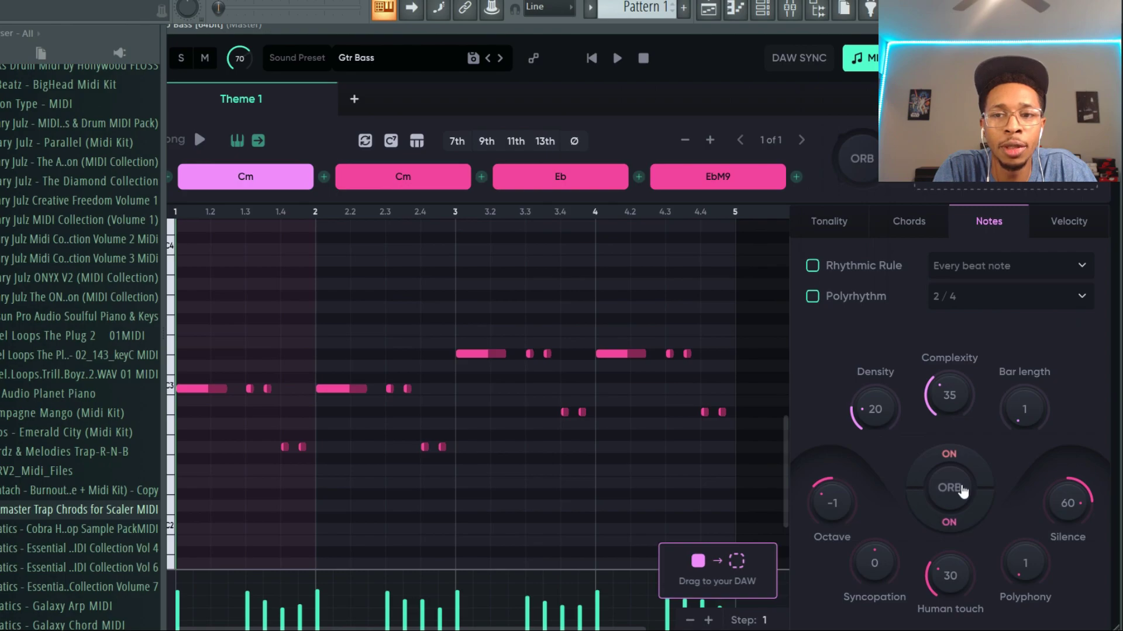
left_click_drag(849, 20, 461, 21)
left_click_drag(330, 570, 887, 429)
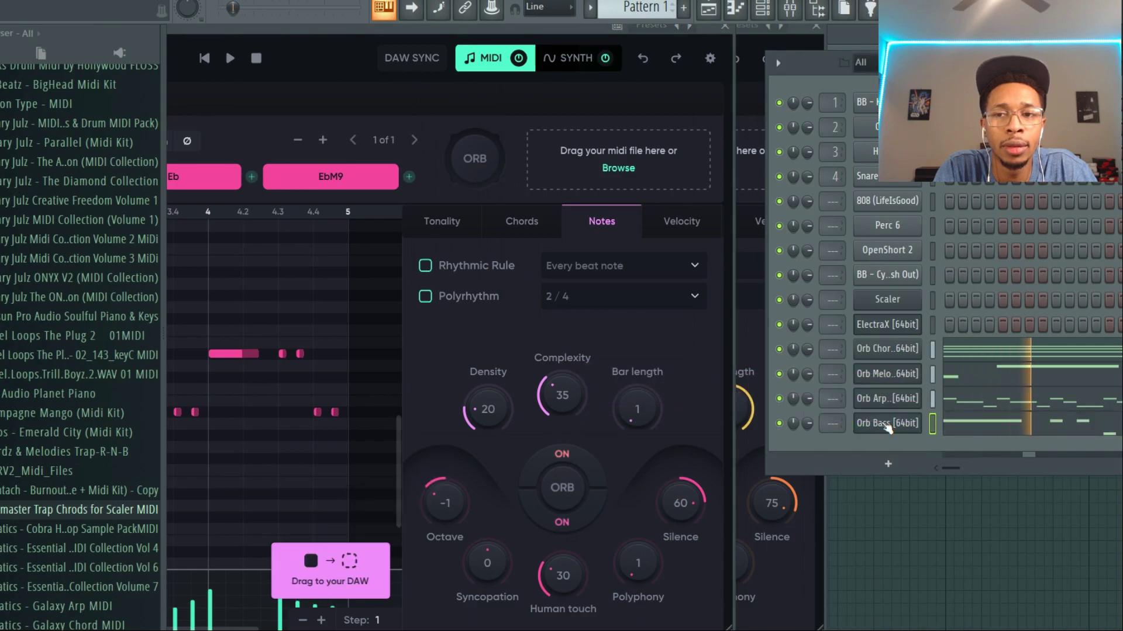
Audition the Bb and Cm chords in Orb Bass, and try the Drive Bass and Flattering presets from its Bass sounds.
left_click(887, 428)
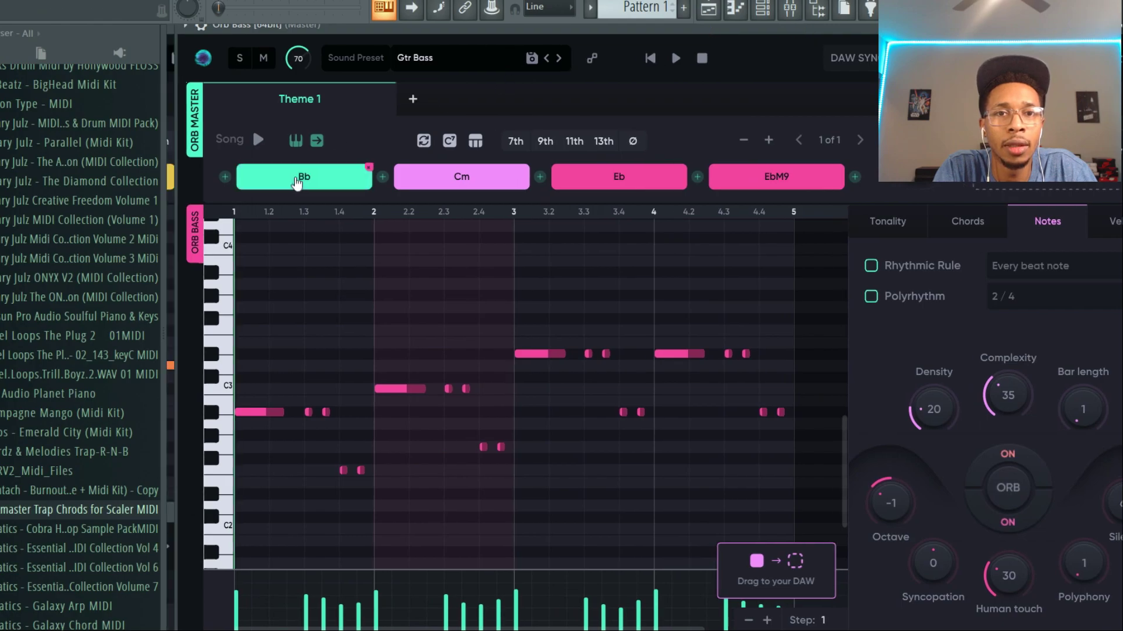
left_click(296, 182)
left_click(441, 188)
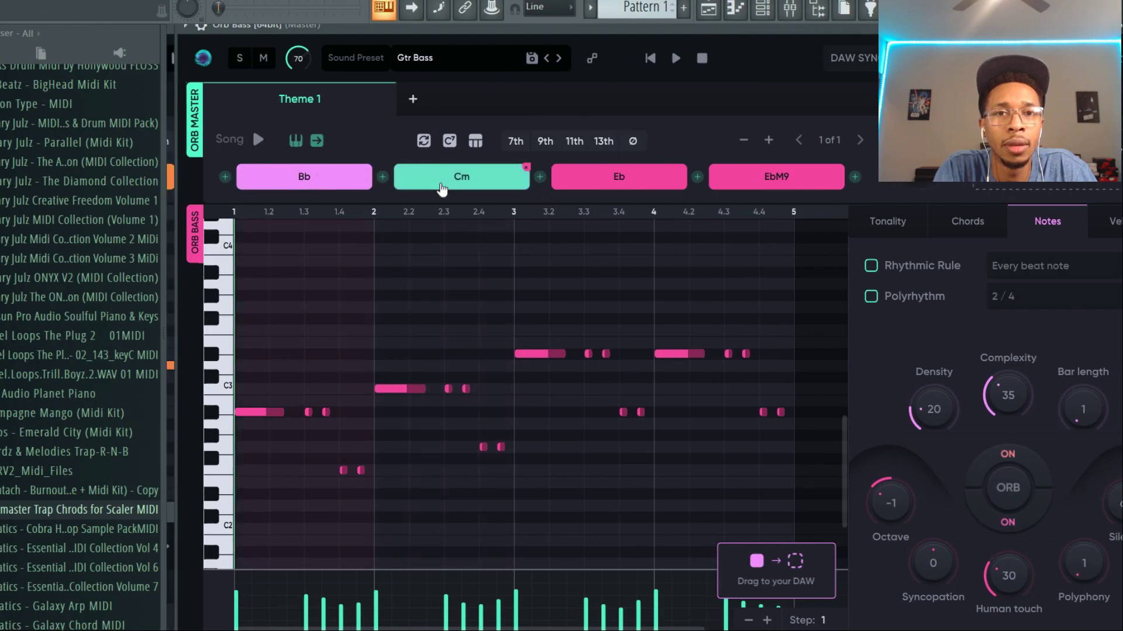
left_click(440, 67)
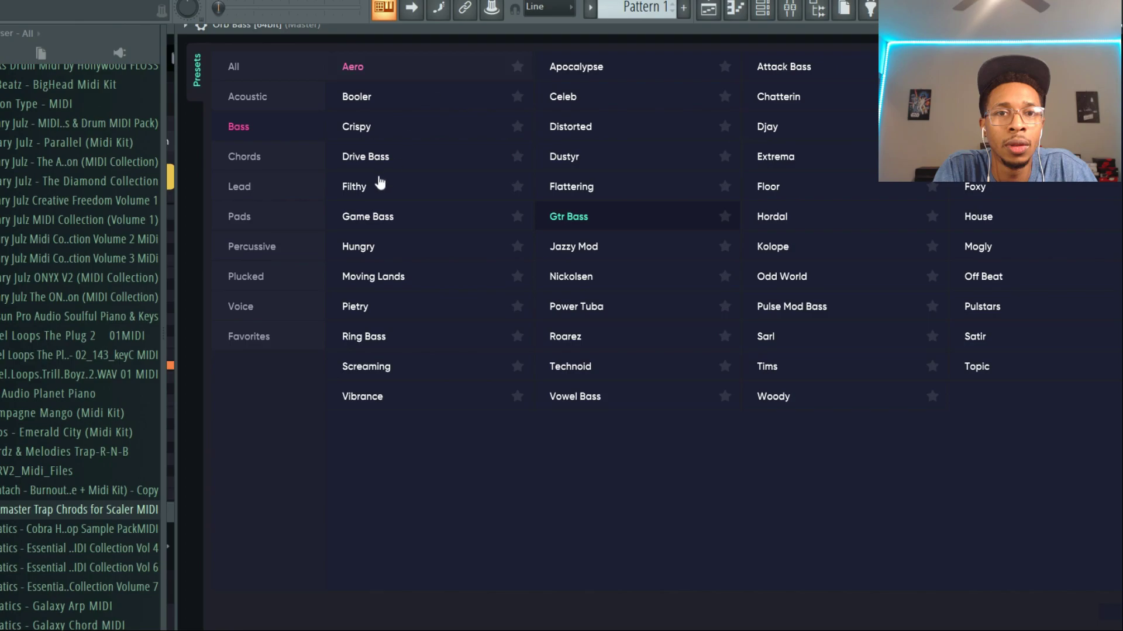
left_click(359, 159)
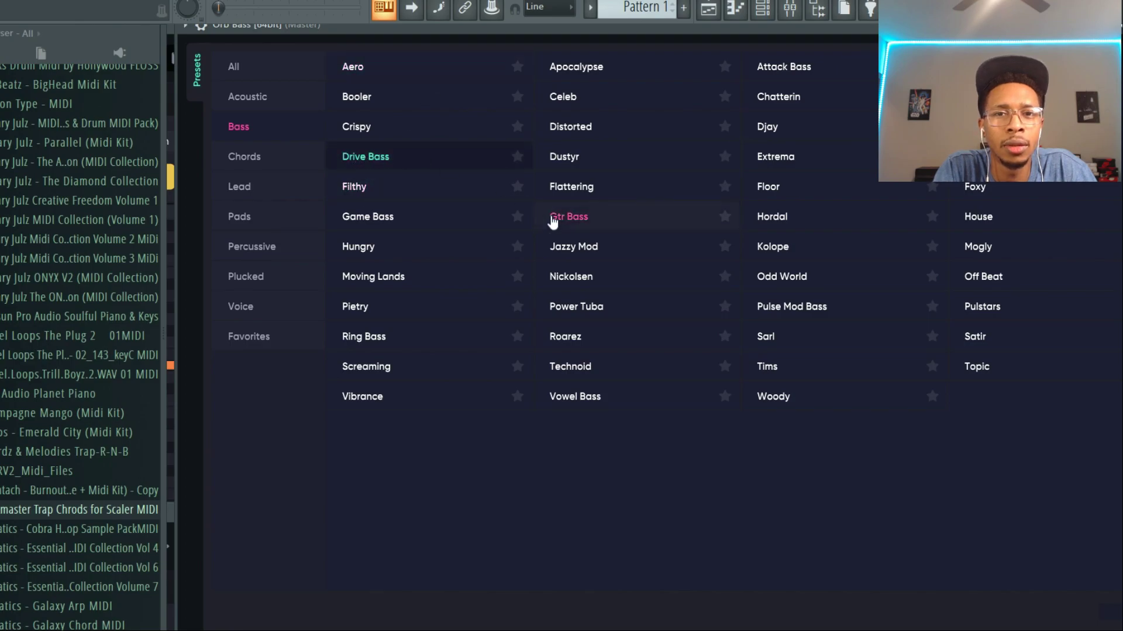
left_click(583, 193)
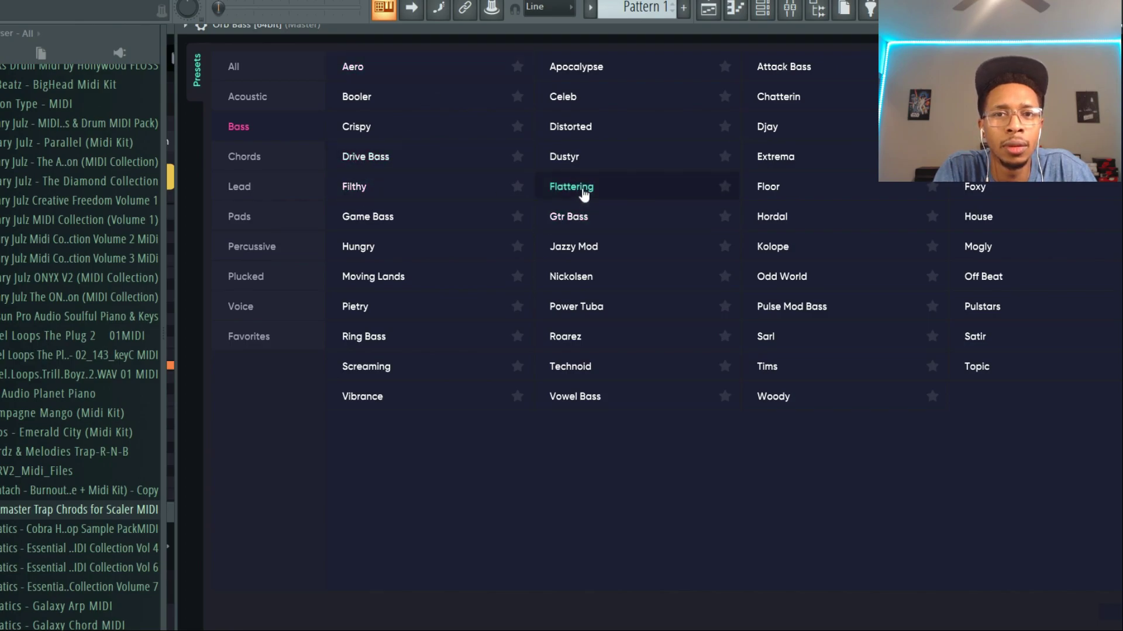
Move the Orb Bass preset list clear of the channel rack, and start playback with Orb Melody and Orb Arpeggios muted.
left_click_drag(676, 33, 175, 188)
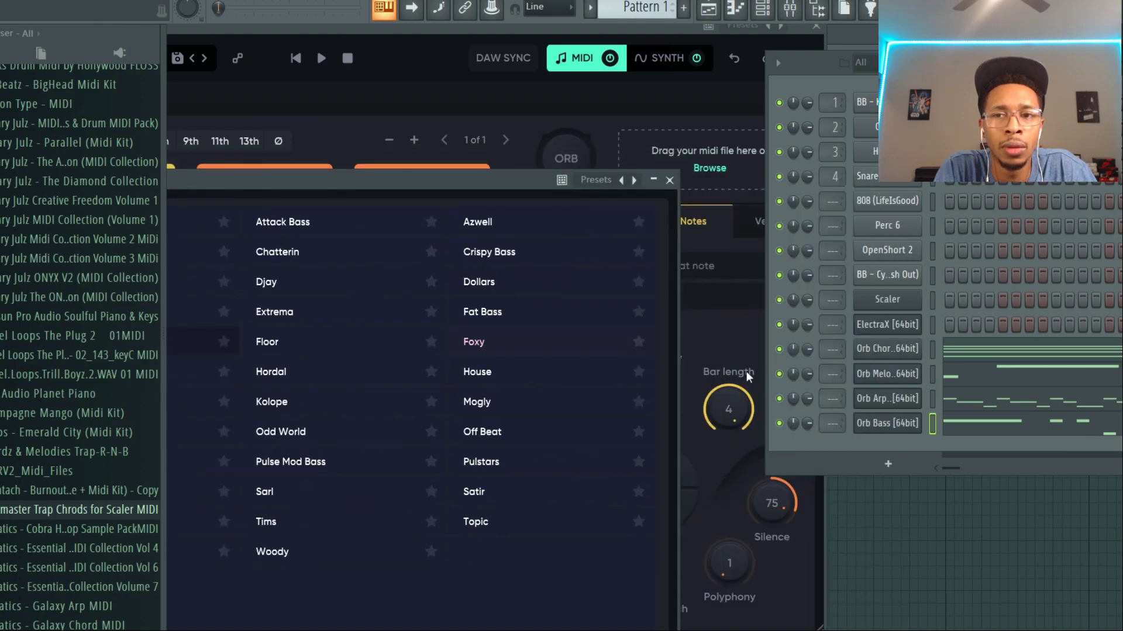
left_click(779, 374)
left_click(778, 399)
key("space")
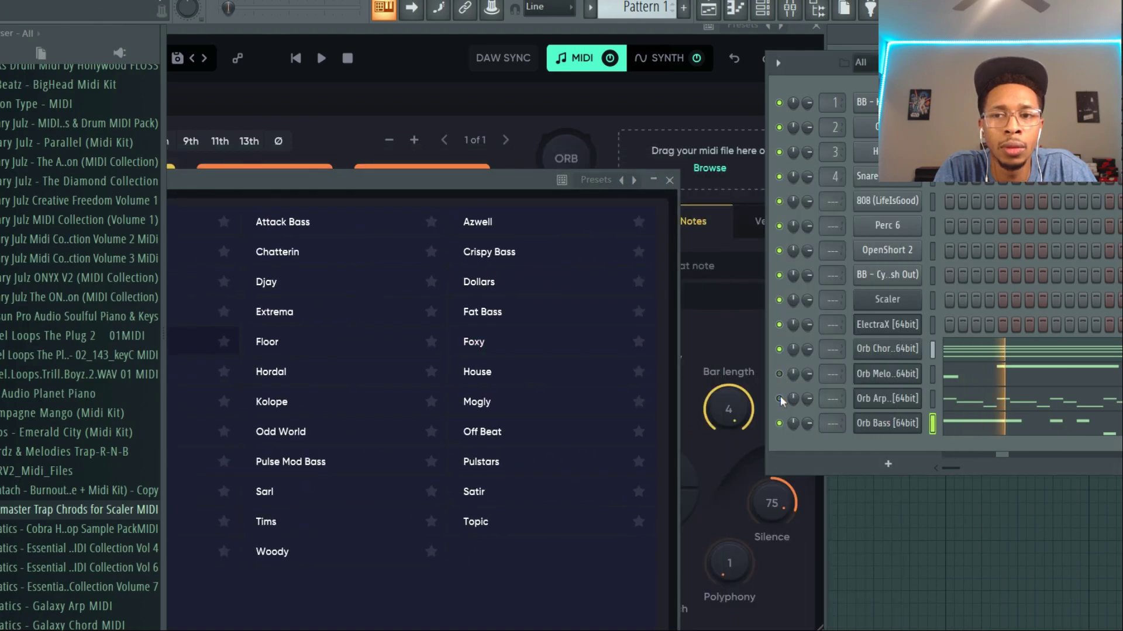
Compare Orb Bass presets including Crispy Bass, Fat Bass, Pulse Mod Bass, Djay and Attack Bass during playback, and settle on Dustyr.
left_click(500, 255)
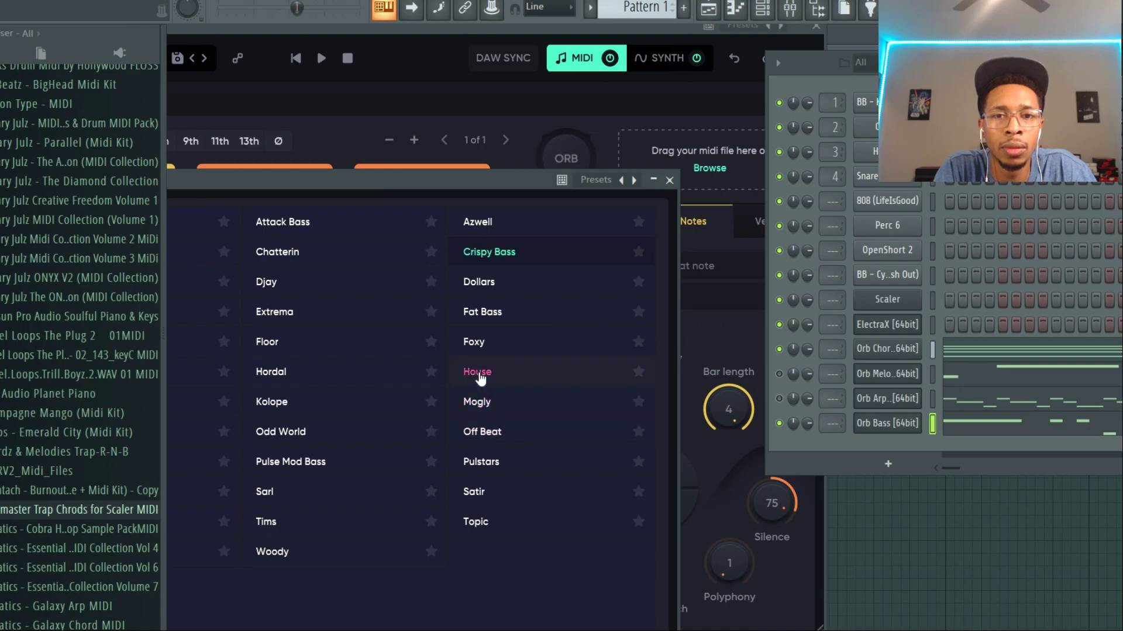
left_click(485, 314)
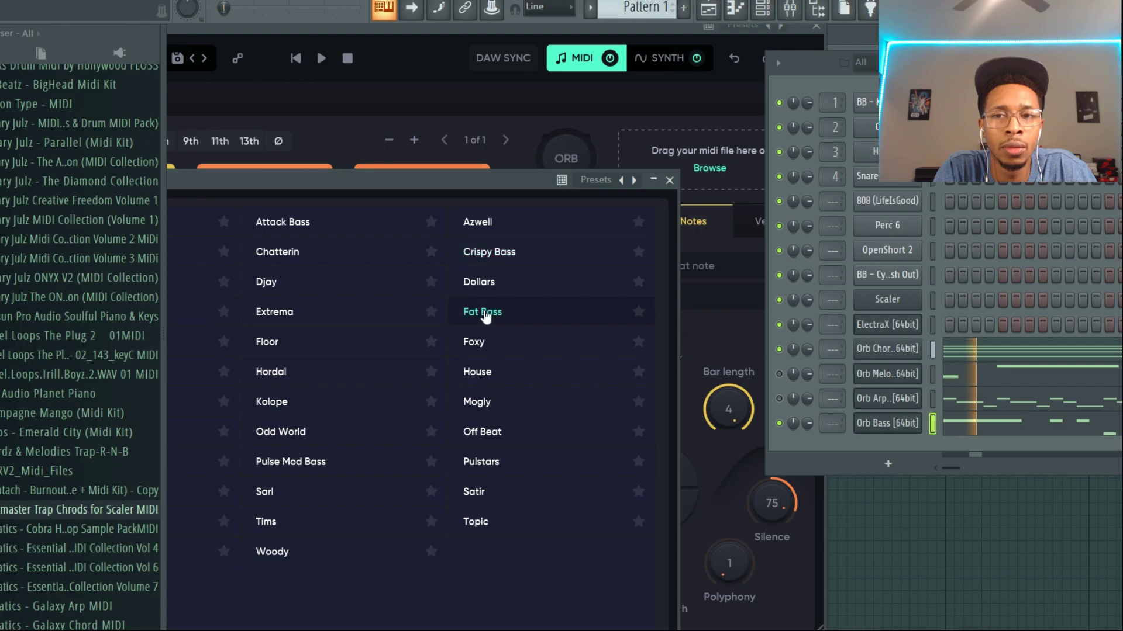
left_click(302, 461)
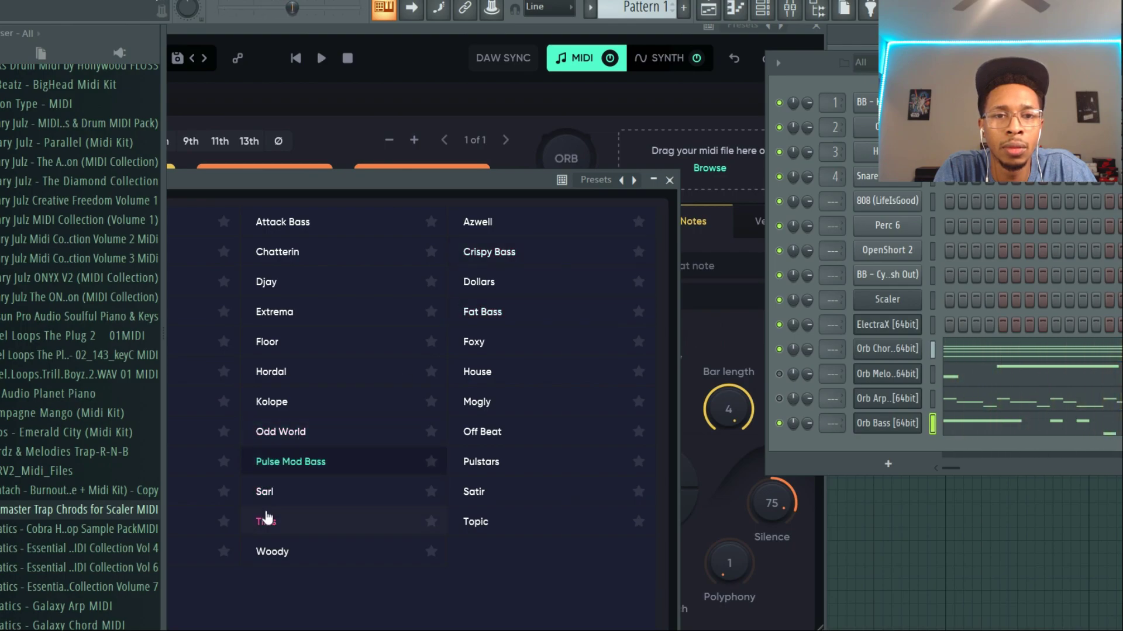
left_click(270, 284)
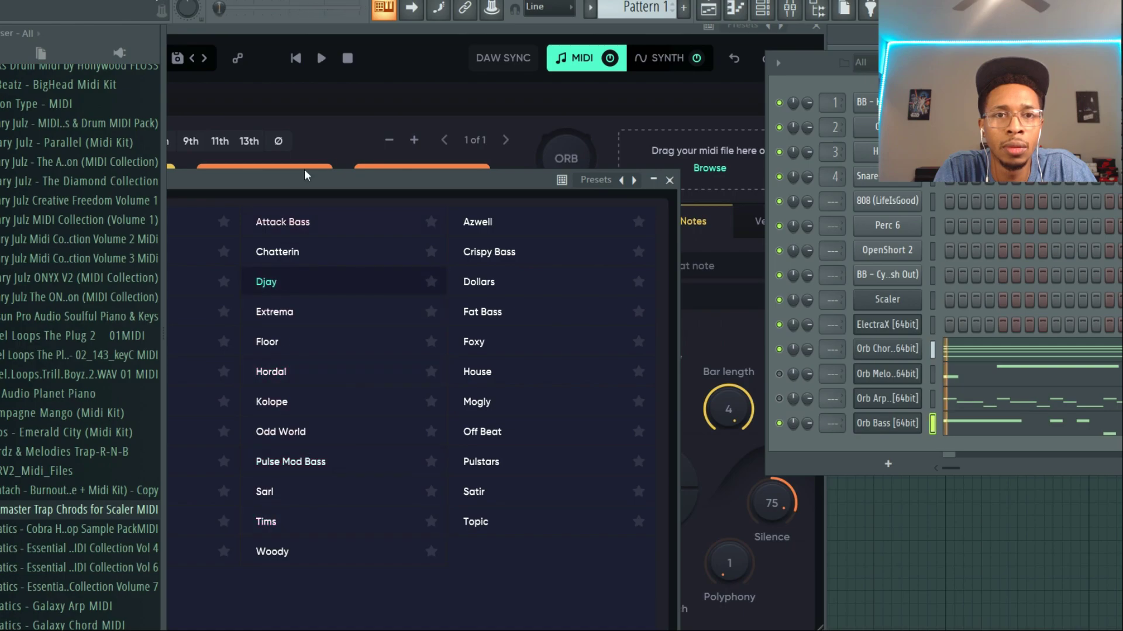
left_click(286, 222)
left_click_drag(324, 175, 621, 123)
left_click(376, 354)
left_click(368, 263)
left_click_drag(462, 140, 297, 451)
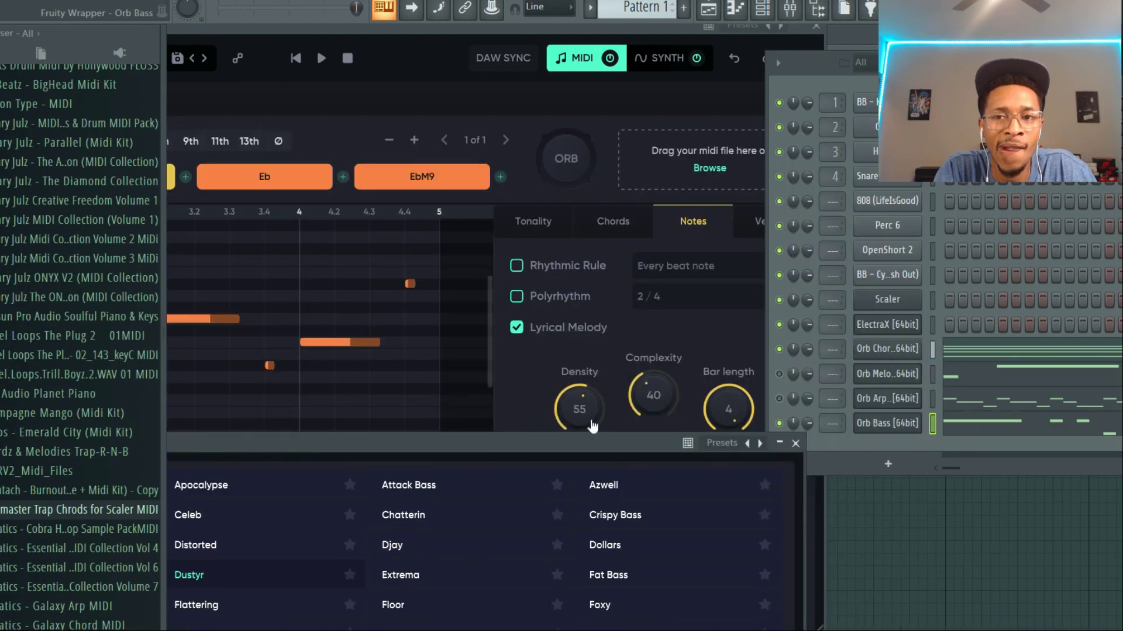
Open the Orb Bass notes in the piano roll, stop playback and bring the channel rack back in front.
left_click(960, 416)
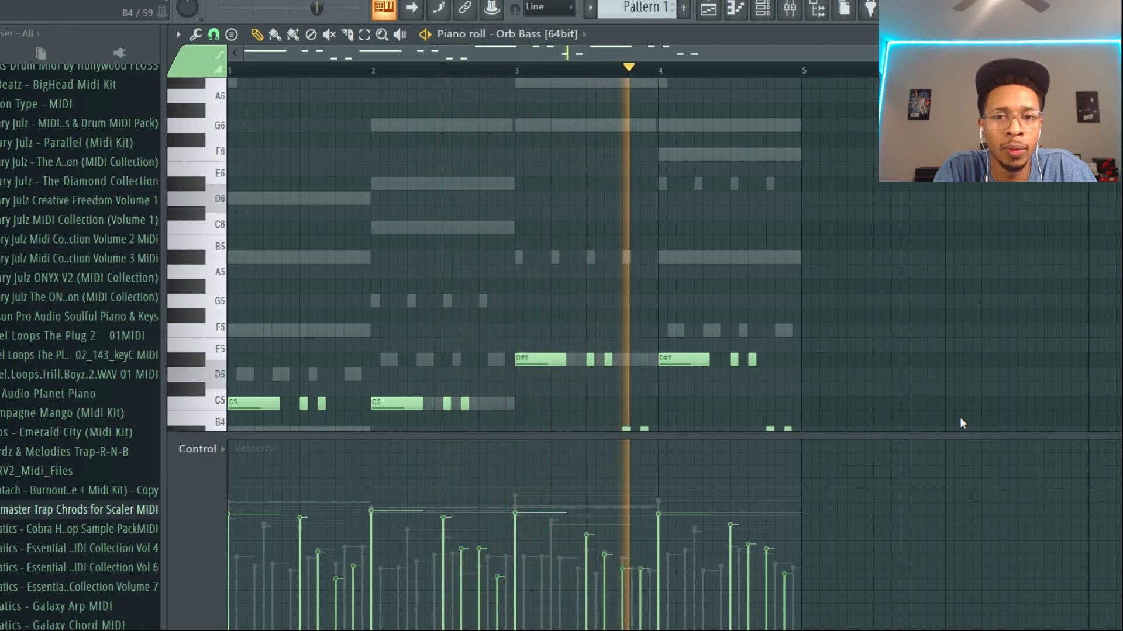
key("space")
key("F6")
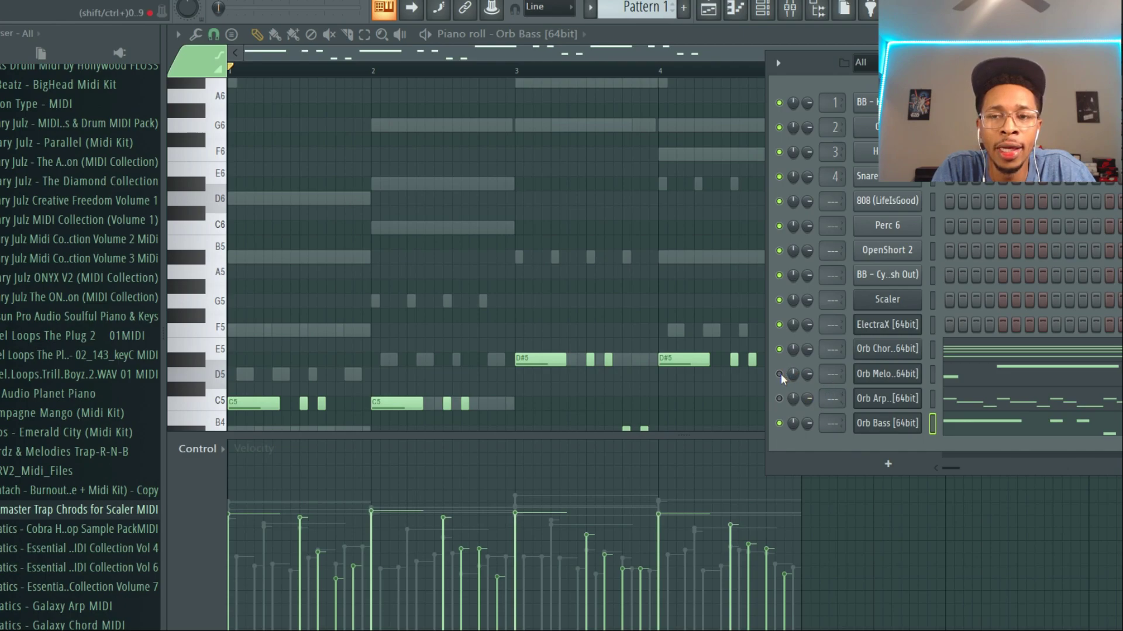
Play all four Orb parts together with Orb Melody's volume lowered, and mute Orb Melody, Orb Arpeggios and Orb Bass.
key("space")
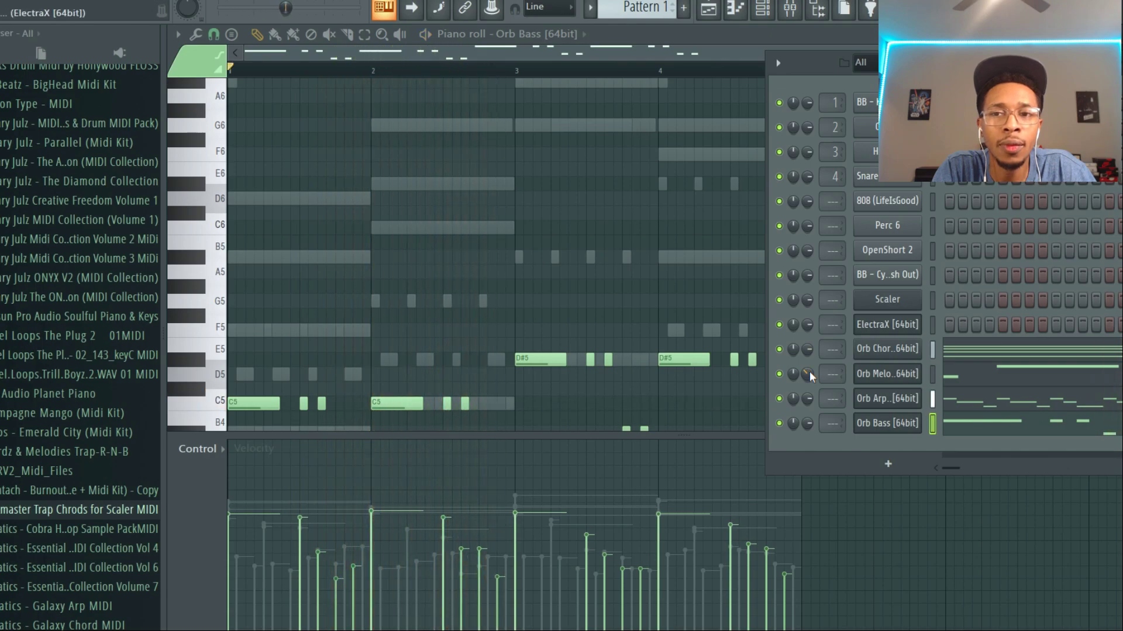
key("space")
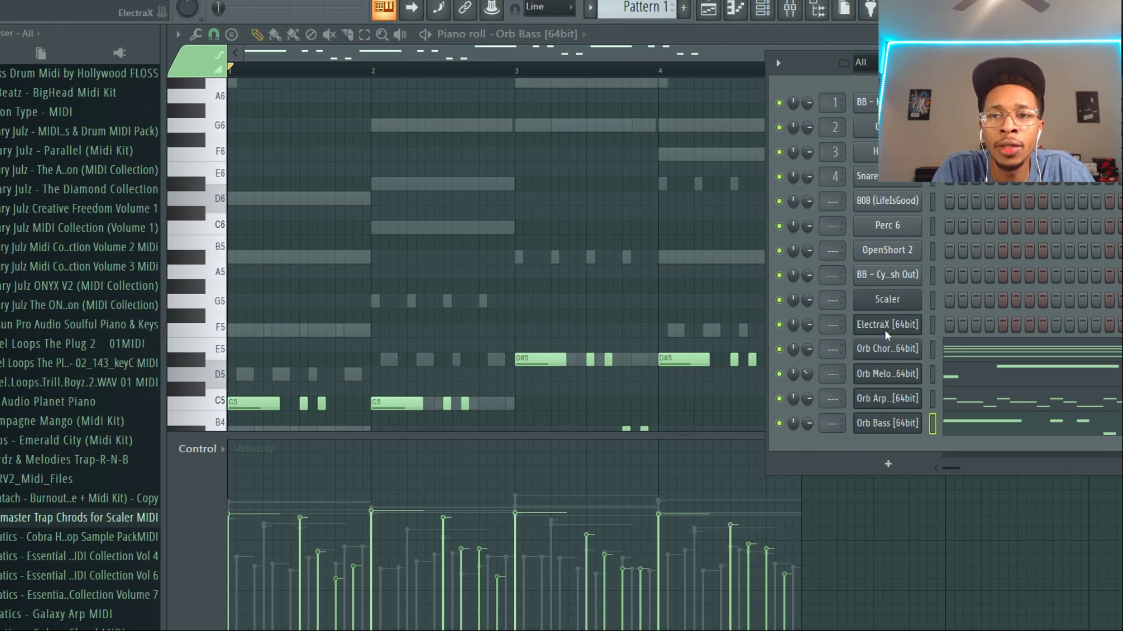
left_click(780, 398)
left_click(779, 423)
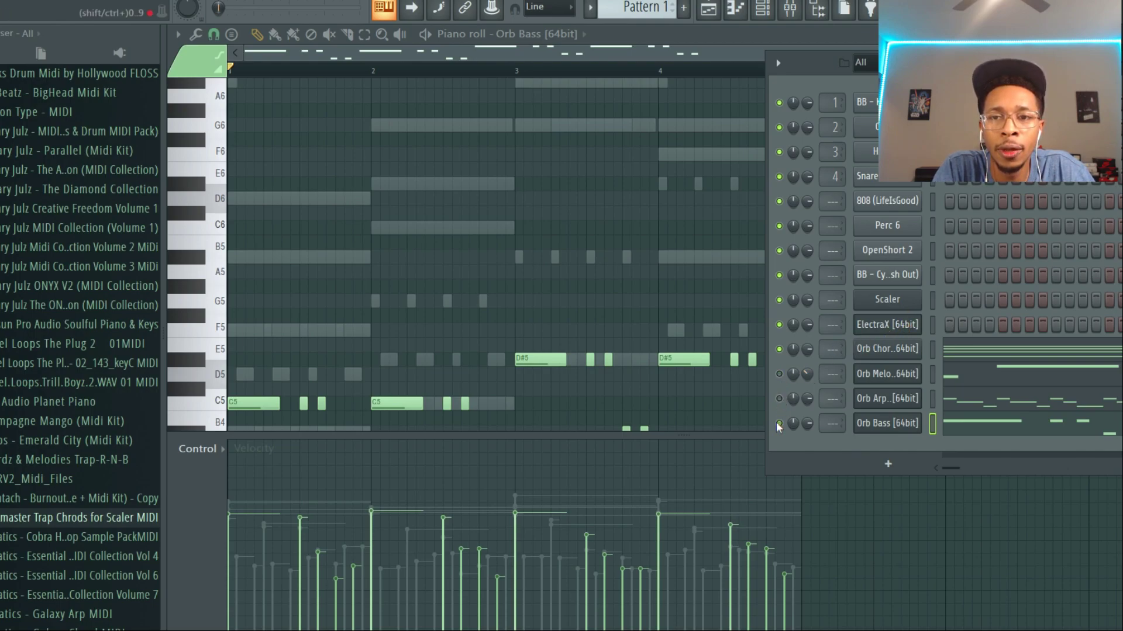
Copy the notes of the Orb Chords channel and paste them into the ElectraX [64bit] channel.
right_click(904, 349)
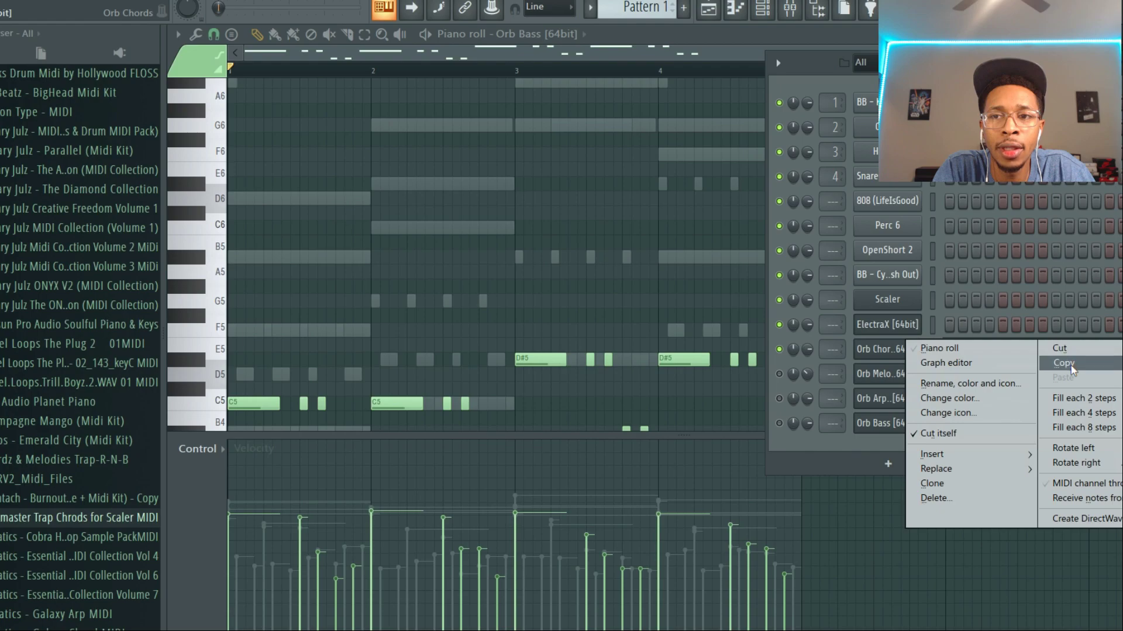
left_click(1063, 364)
right_click(907, 325)
left_click(1064, 354)
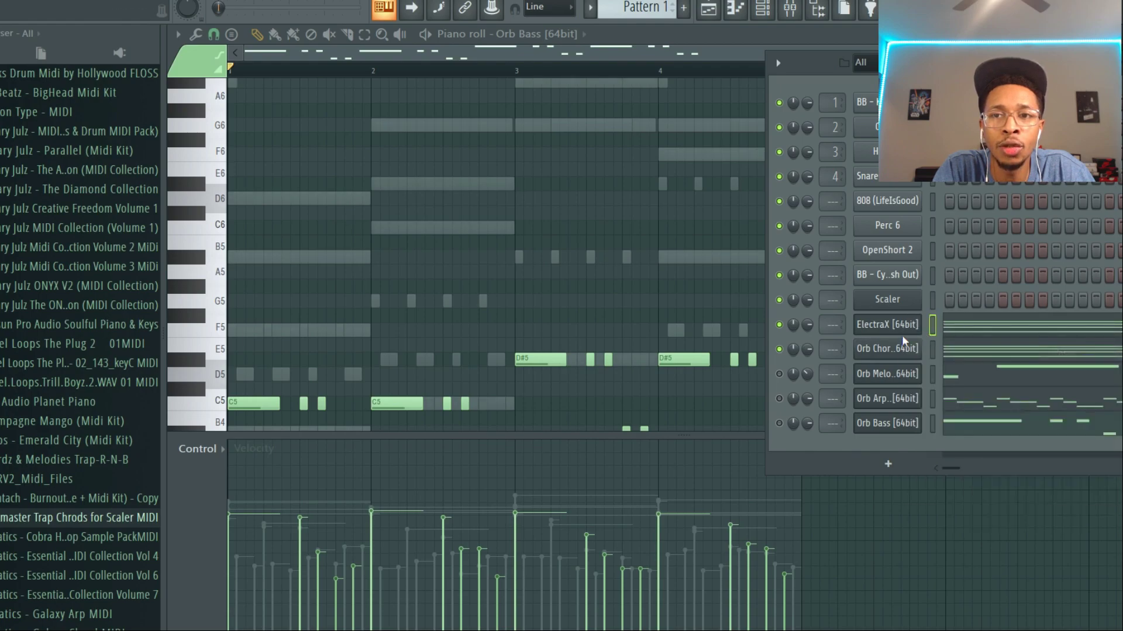
Open ElectraX, browse its patches to the StudioPlug - DeadBoy bank, and load the Keys - Fire patch.
left_click(893, 330)
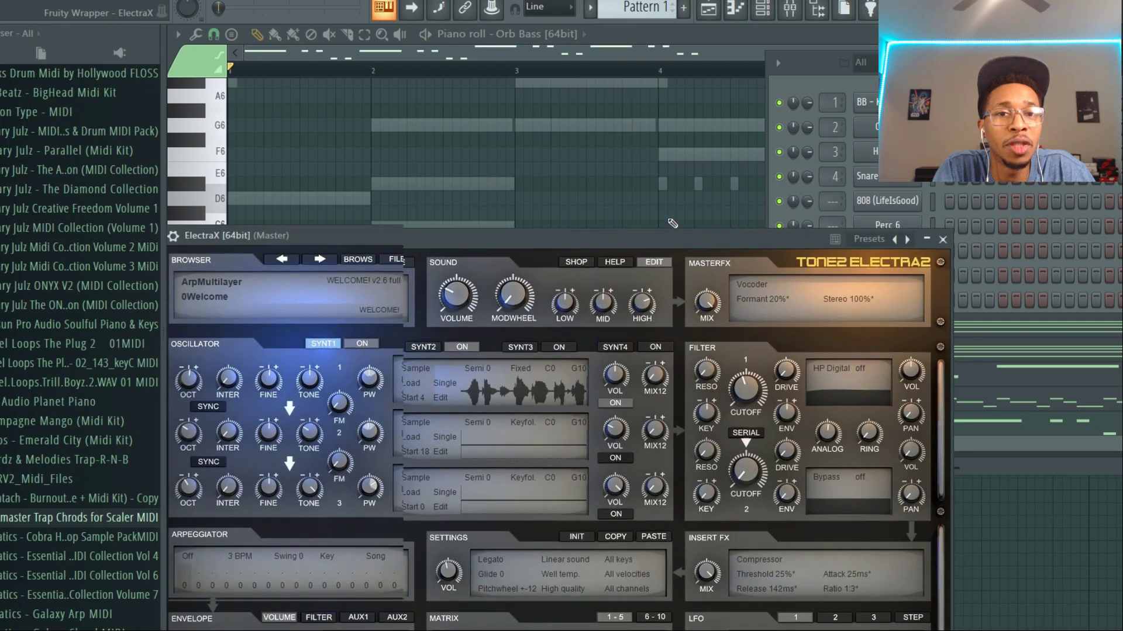
left_click_drag(672, 234, 441, 133)
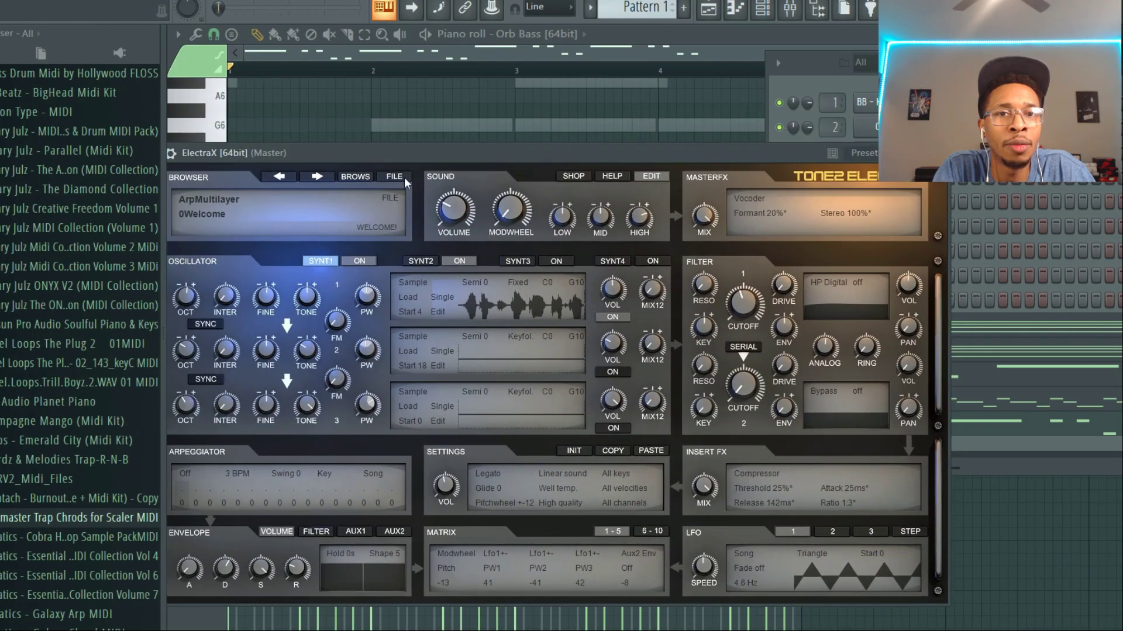
left_click(359, 177)
left_click_drag(357, 164, 381, 159)
left_click_drag(307, 193, 300, 400)
left_click(273, 357)
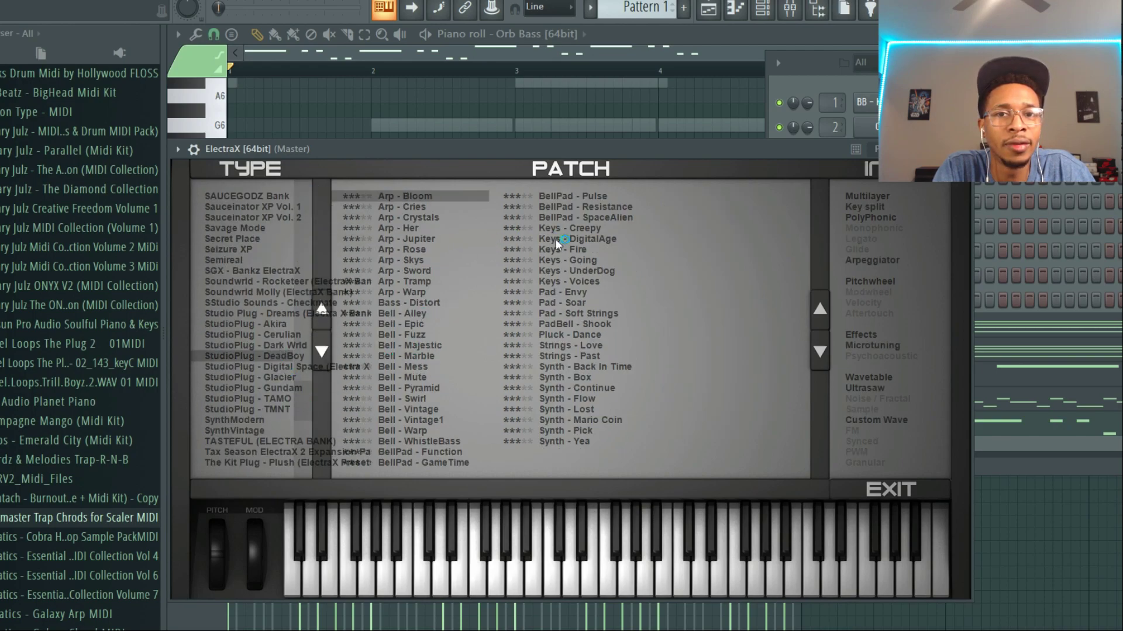
left_click(583, 249)
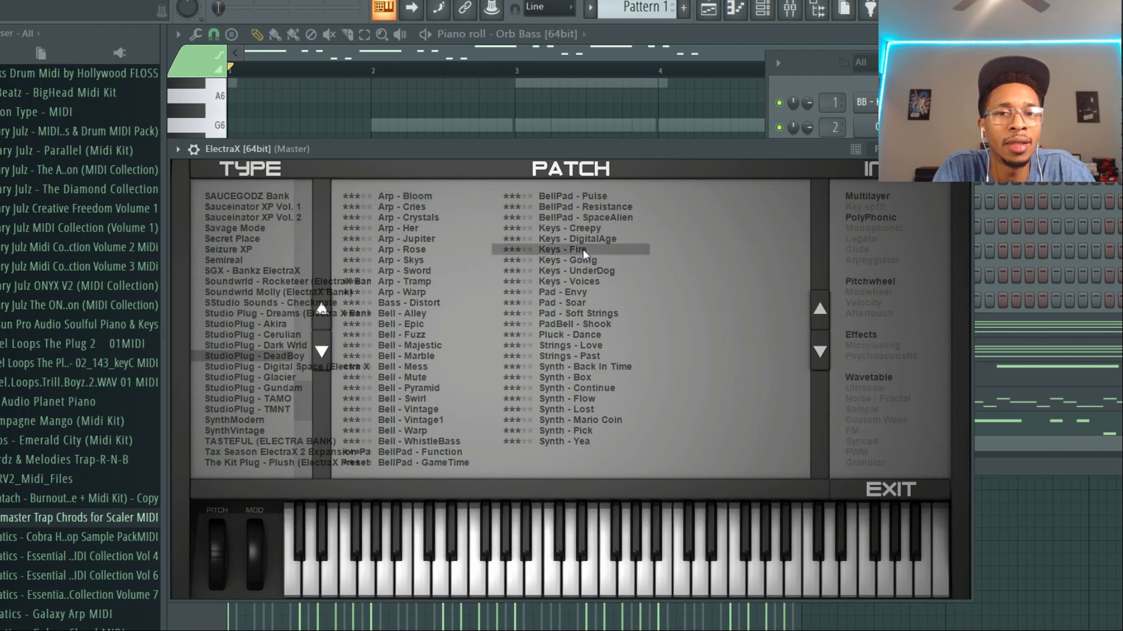
Mute Orb Chords during playback, and switch ElectraX to the BellPad - Pulse patch.
left_click_drag(654, 146, 682, 293)
key("space")
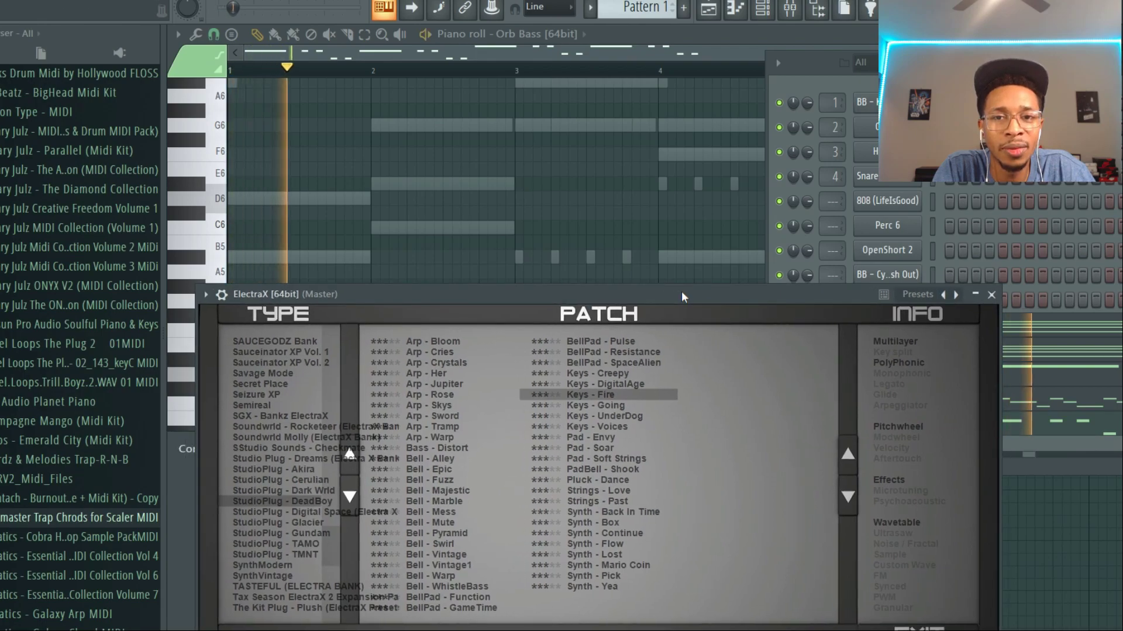
left_click(1007, 435)
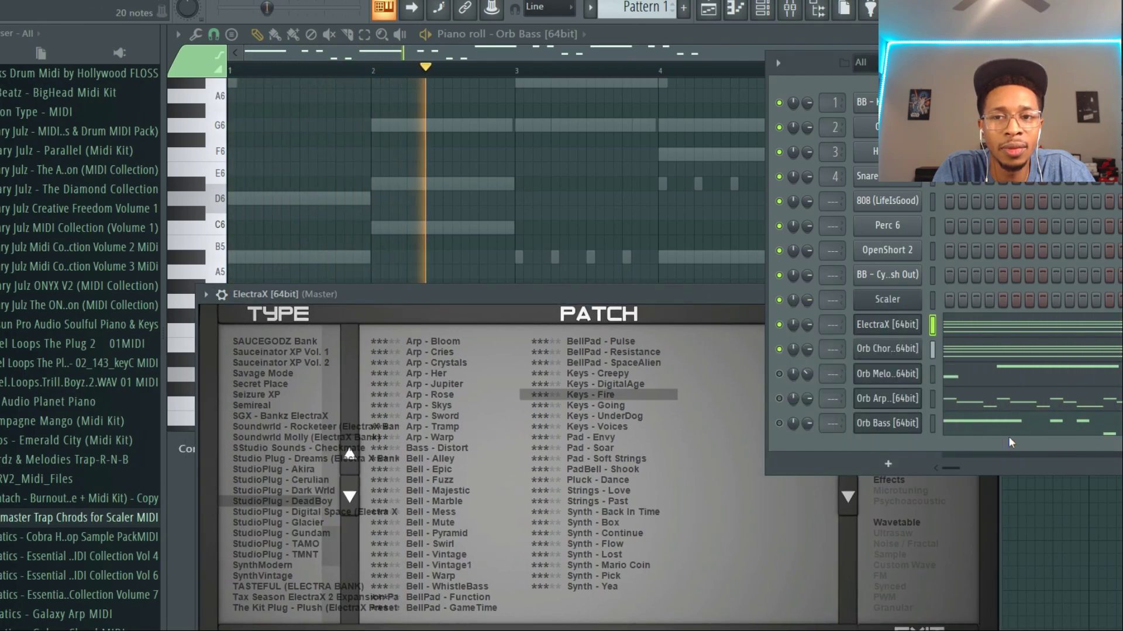
left_click(778, 349)
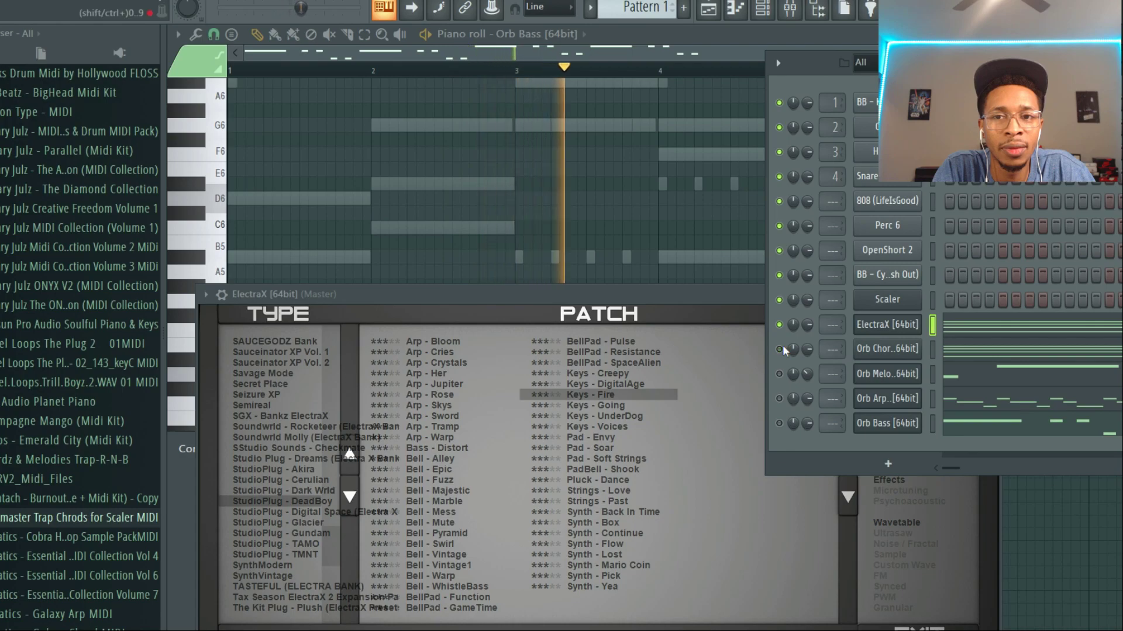
left_click(631, 344)
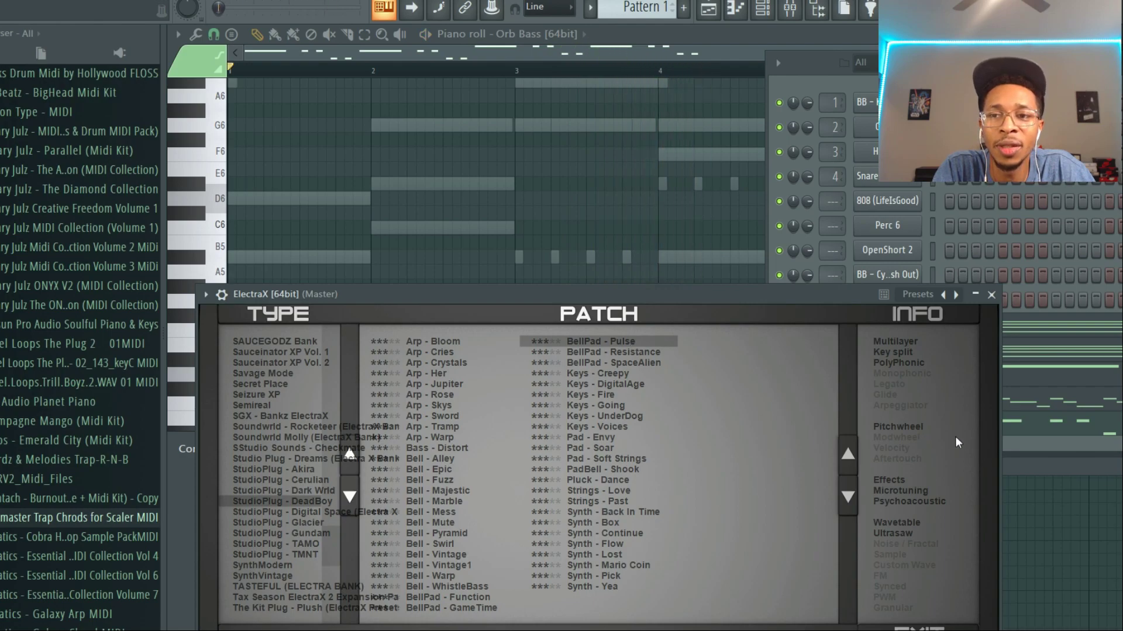
Copy the notes of the Orb Arpeggios channel and paste them over the notes in the ElectraX [64bit] channel.
key("F6")
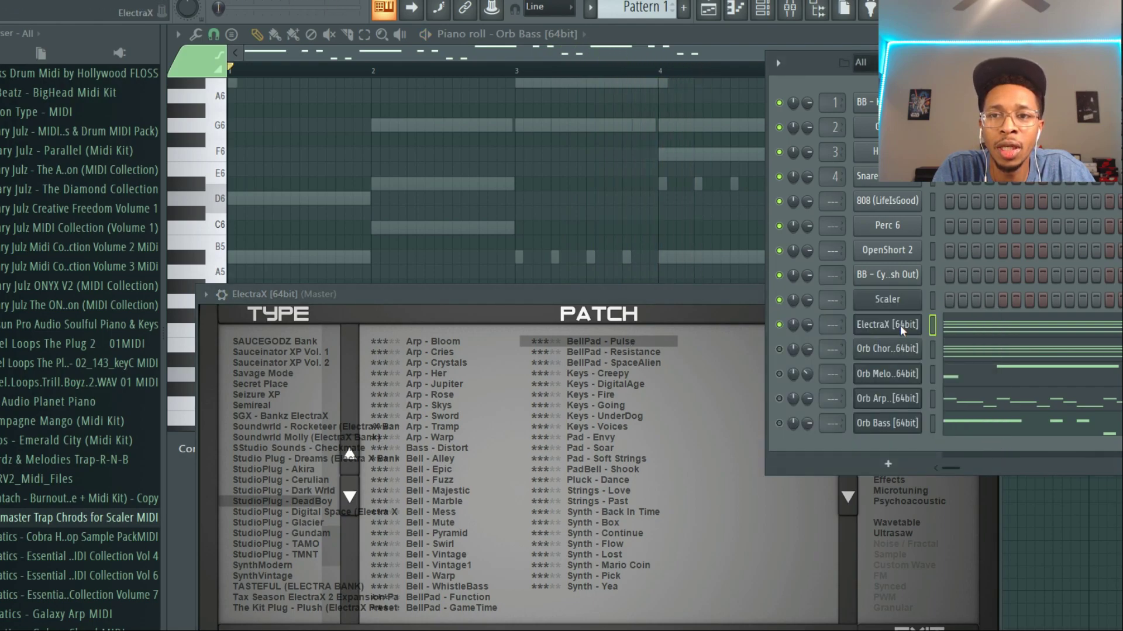
right_click(893, 402)
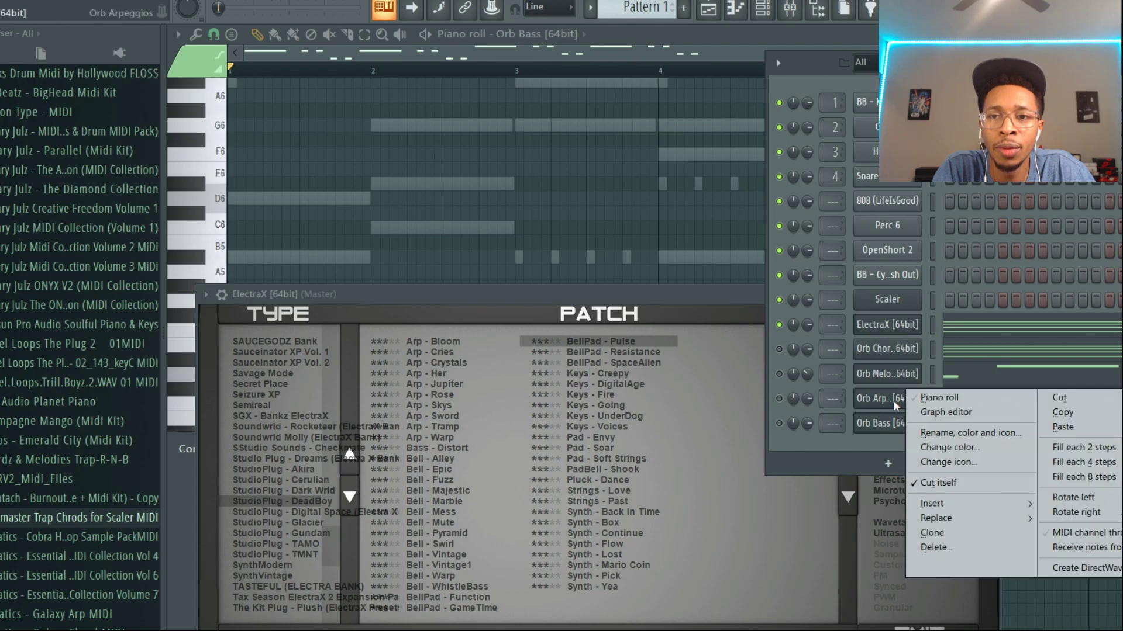
left_click(1072, 428)
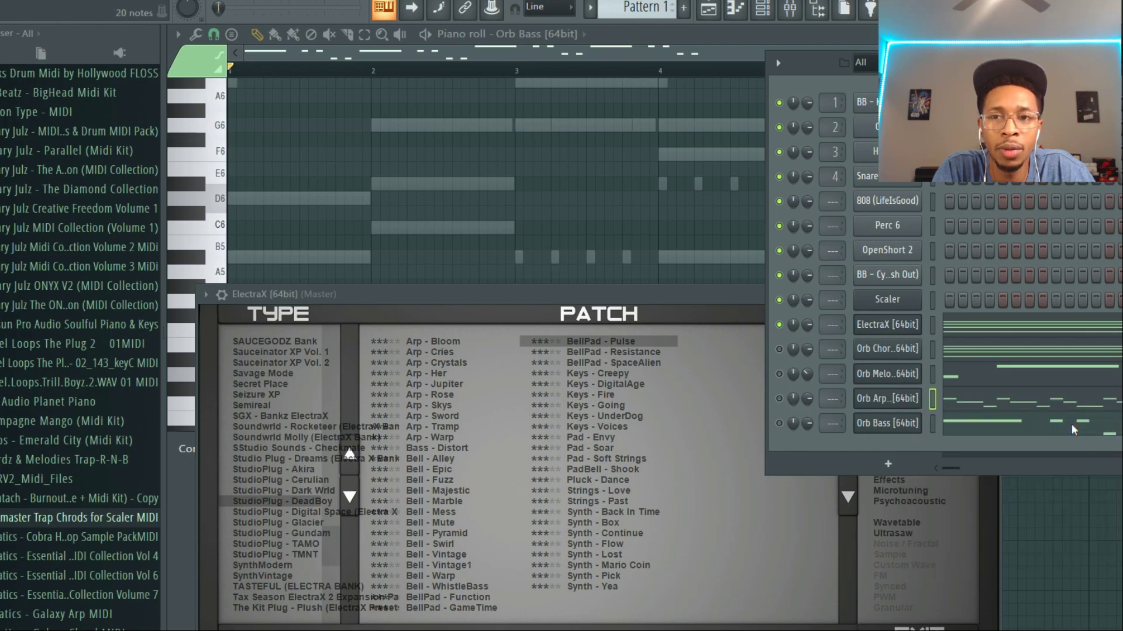
right_click(930, 403)
left_click(1027, 414)
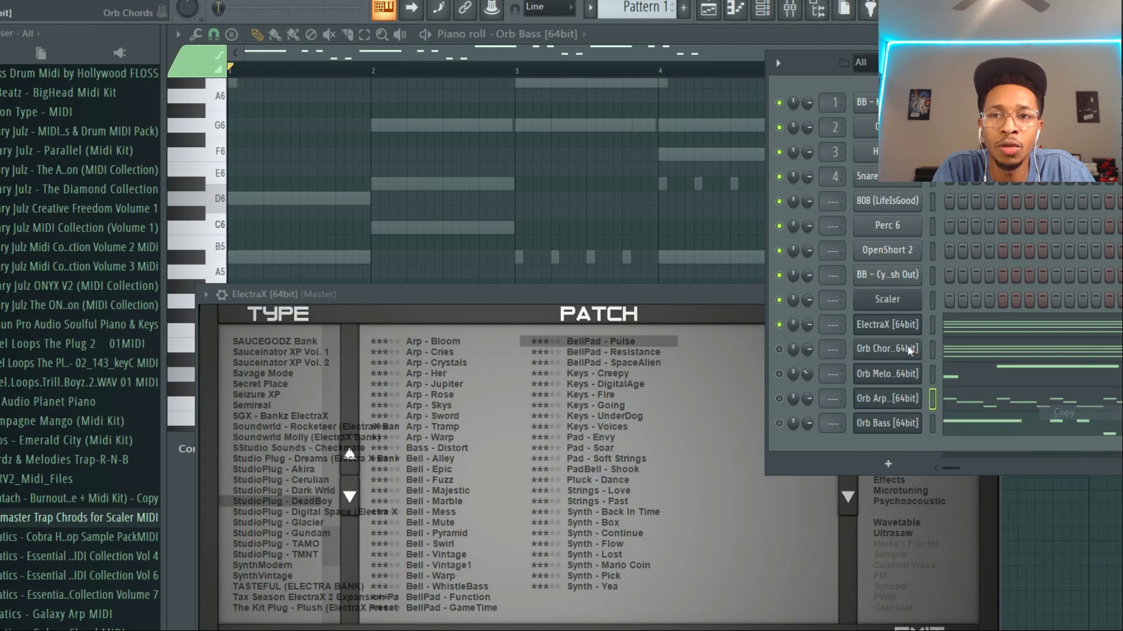
right_click(886, 327)
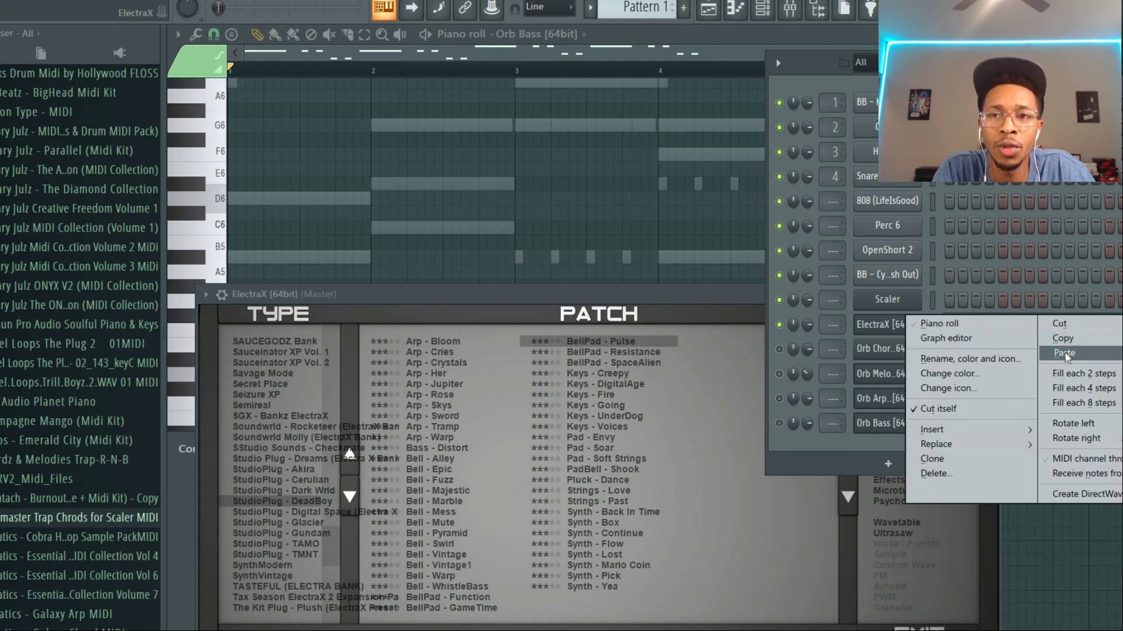
left_click(1064, 354)
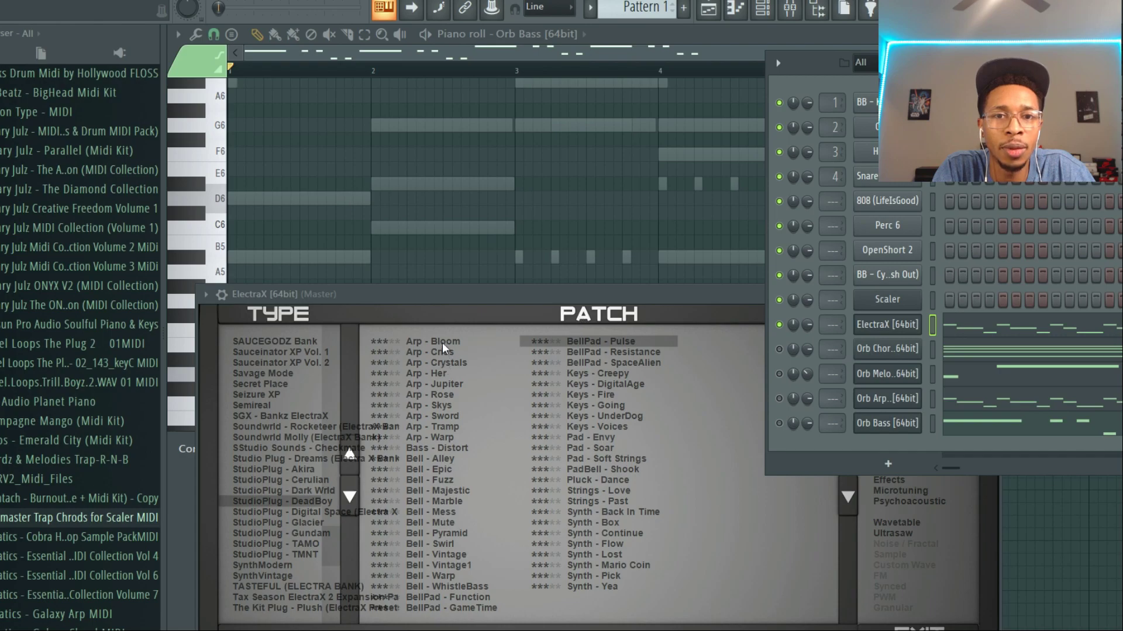
Load the Arp - Bloom patch in ElectraX and play the pattern to audition the arpeggio.
left_click(499, 341)
key("space")
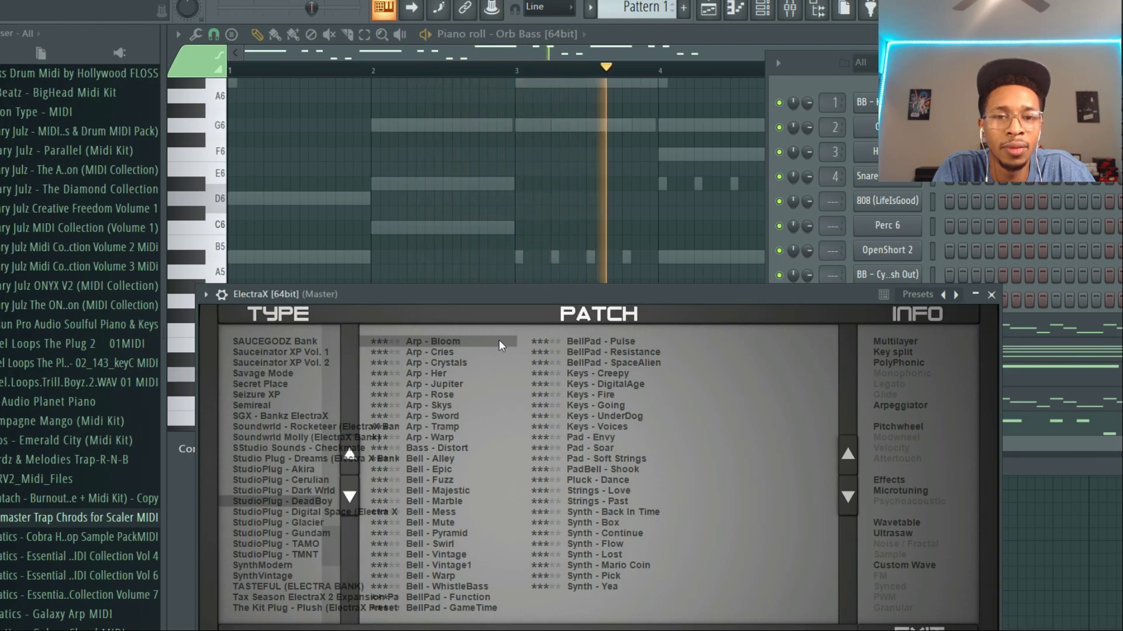
key("space")
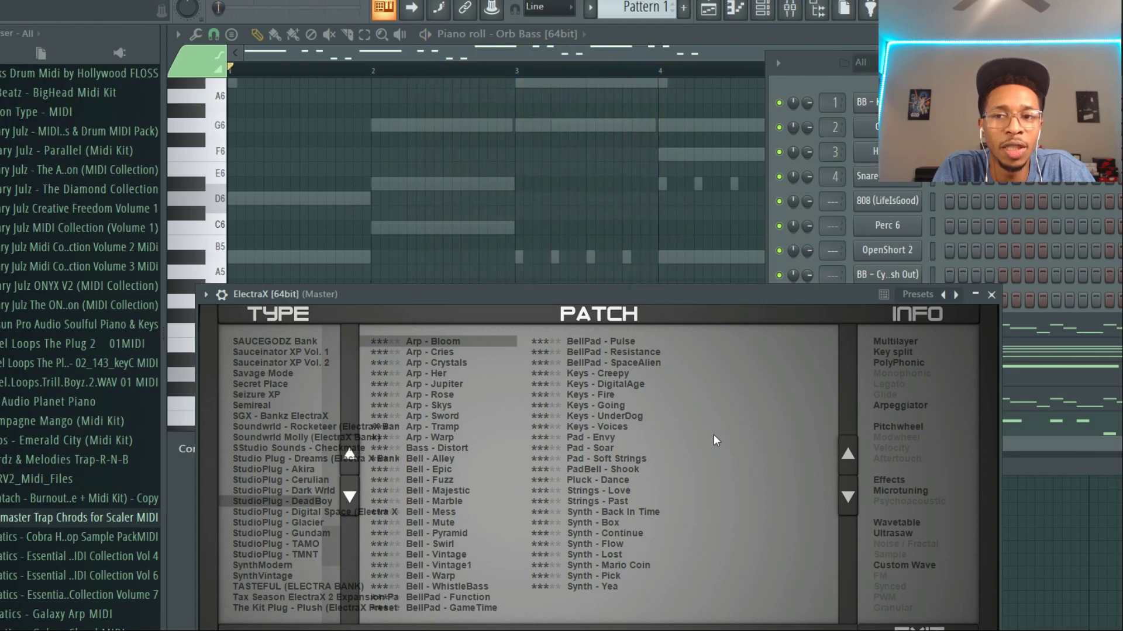
Copy the notes of the Orb Melody channel and paste them over the notes in the ElectraX [64bit] channel.
left_click(1041, 436)
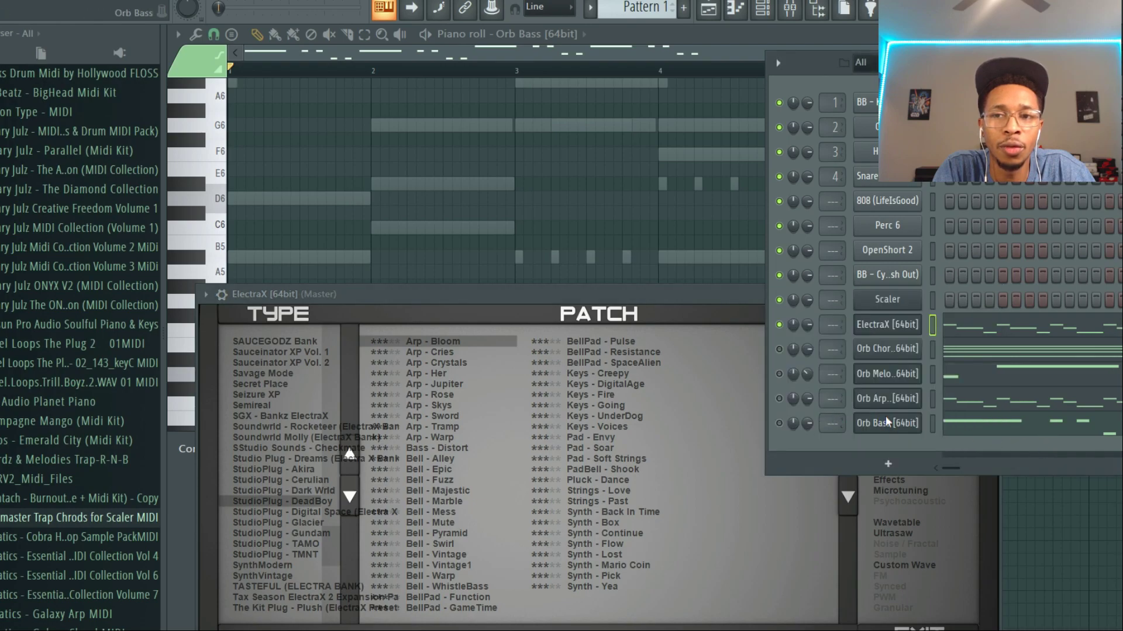
right_click(886, 374)
left_click(1066, 390)
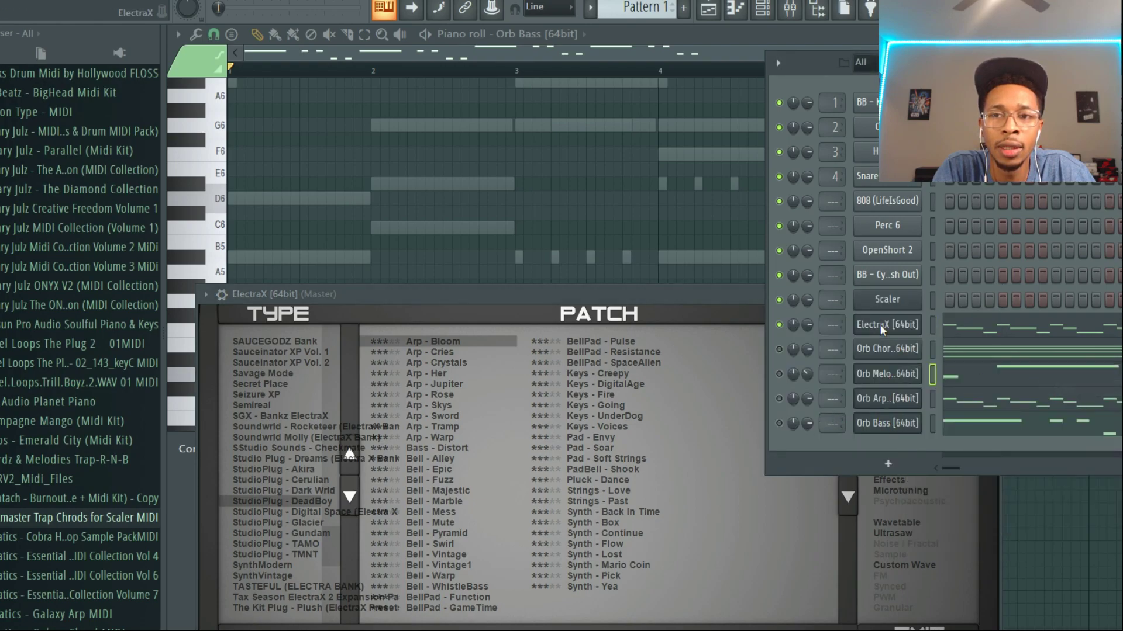
right_click(879, 325)
left_click(1067, 353)
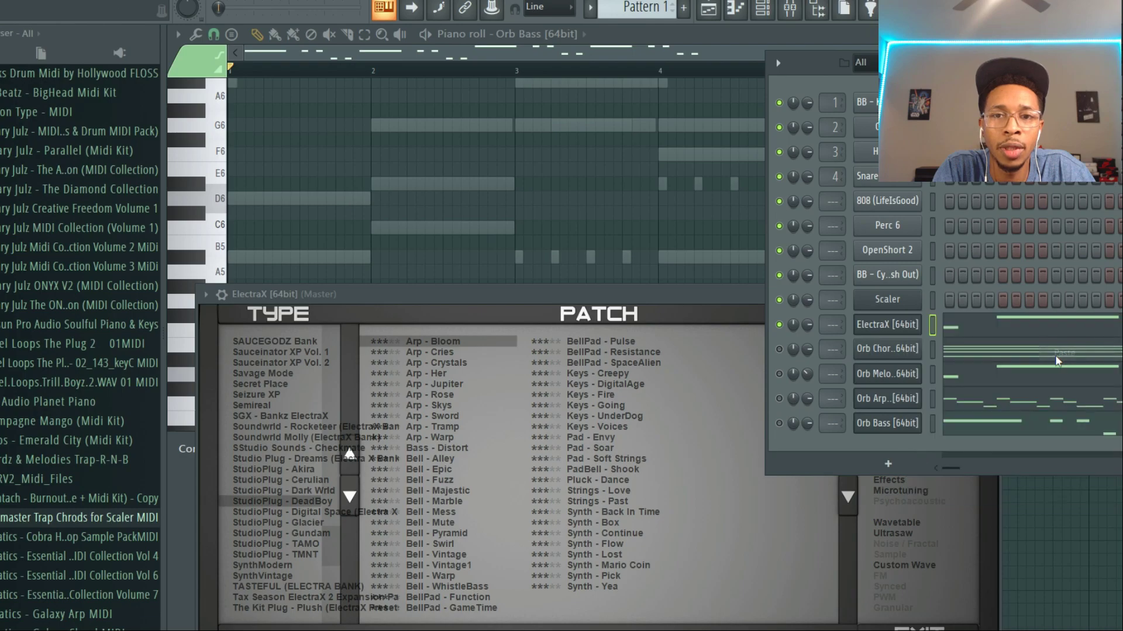
Load the Bell - Mess patch in ElectraX and play the pattern to audition the melody.
left_click(442, 509)
key("space")
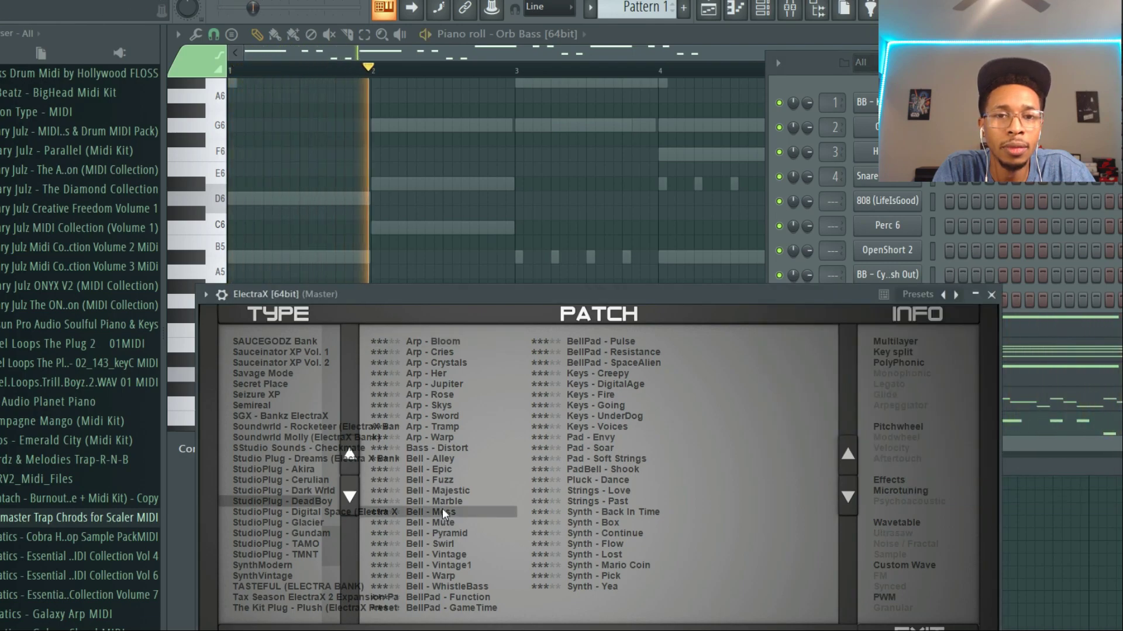
key("space")
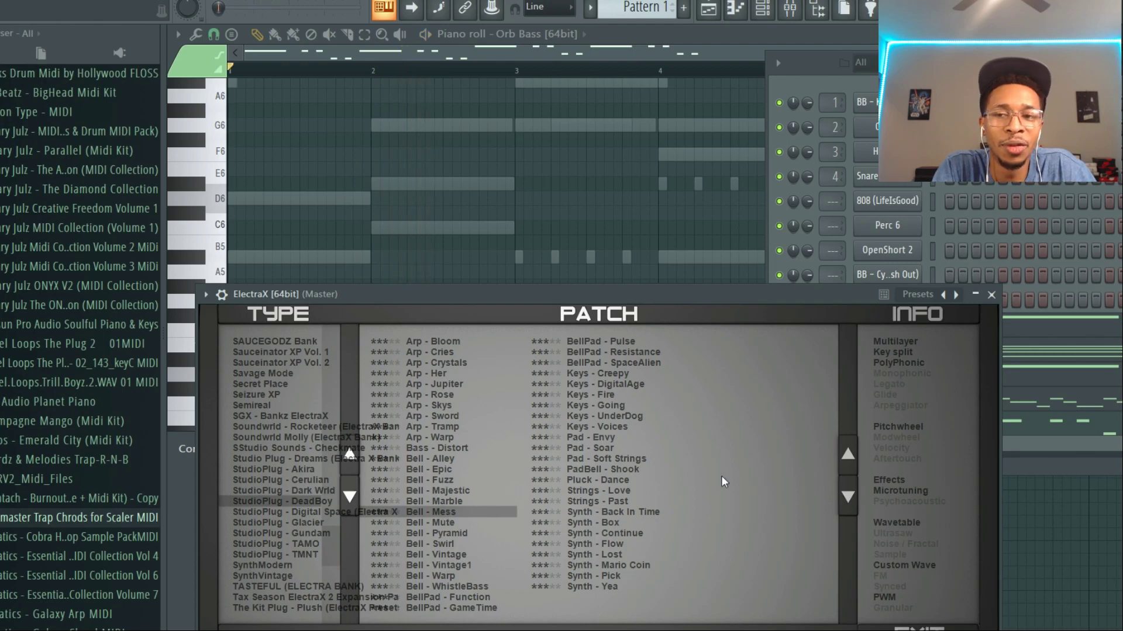
Open the Orb Chords plugin from its channel and reposition its window so the chord progression is in view.
left_click(1019, 442)
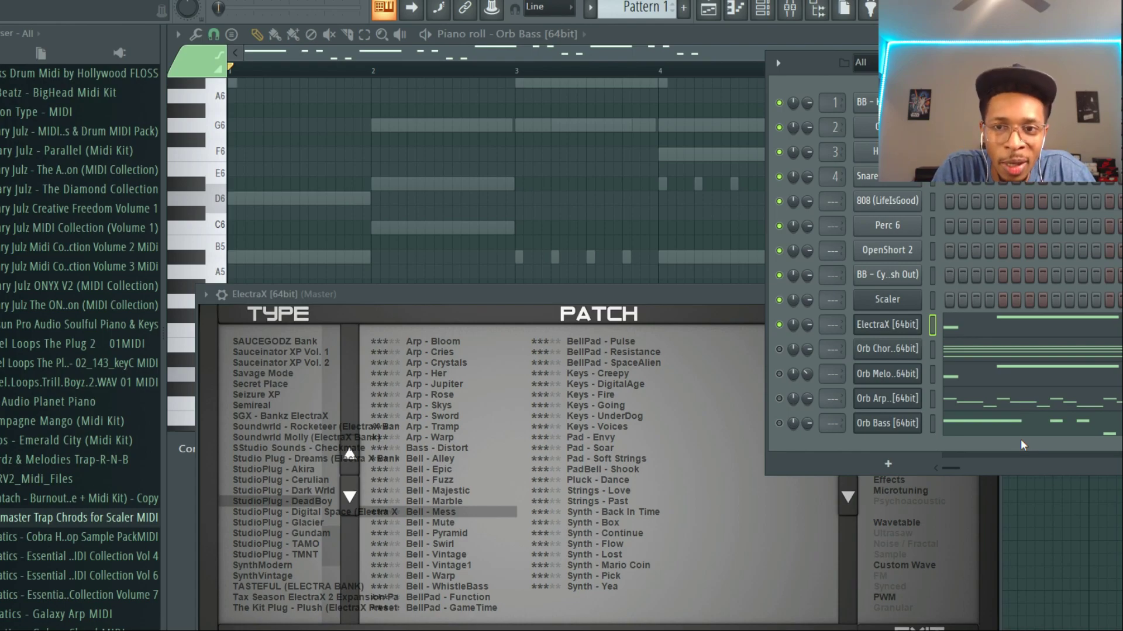
left_click(872, 348)
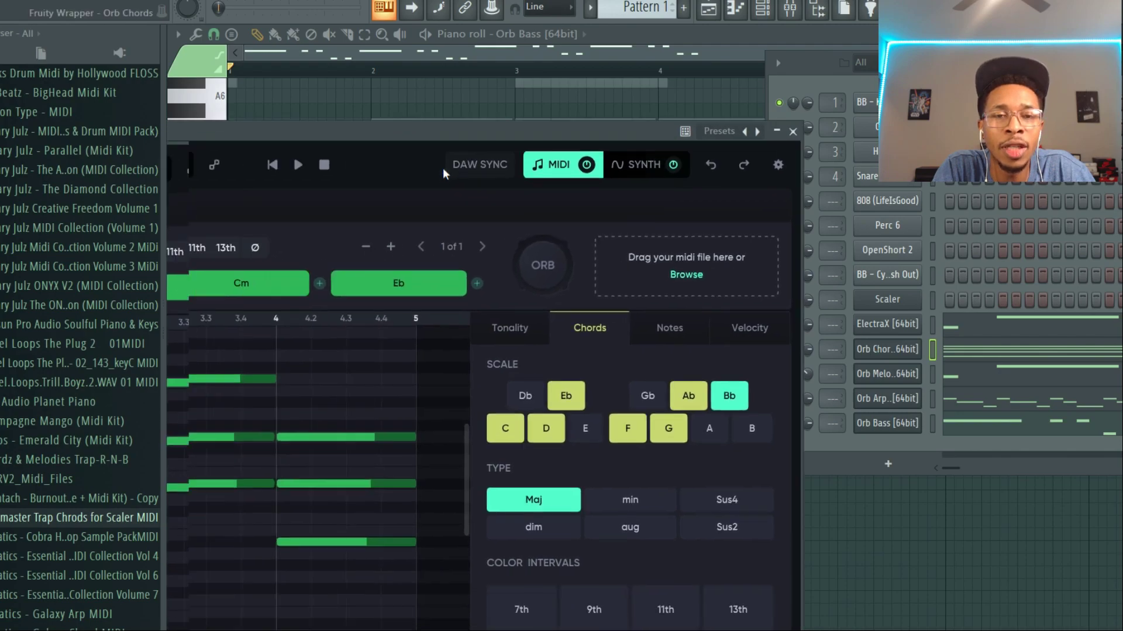
left_click_drag(445, 132, 832, 92)
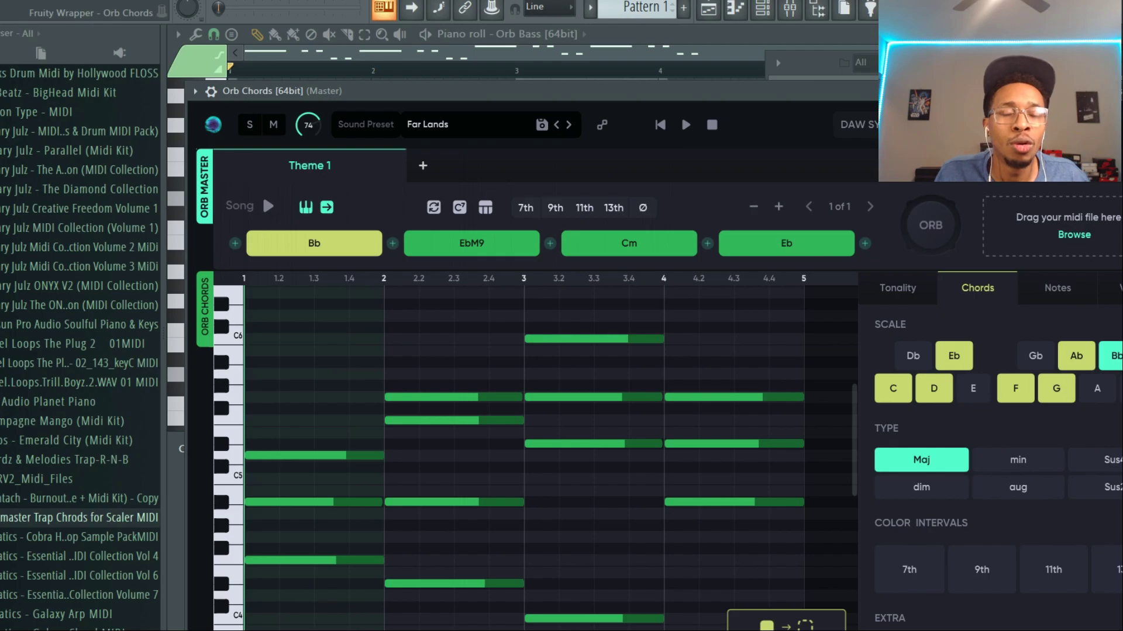